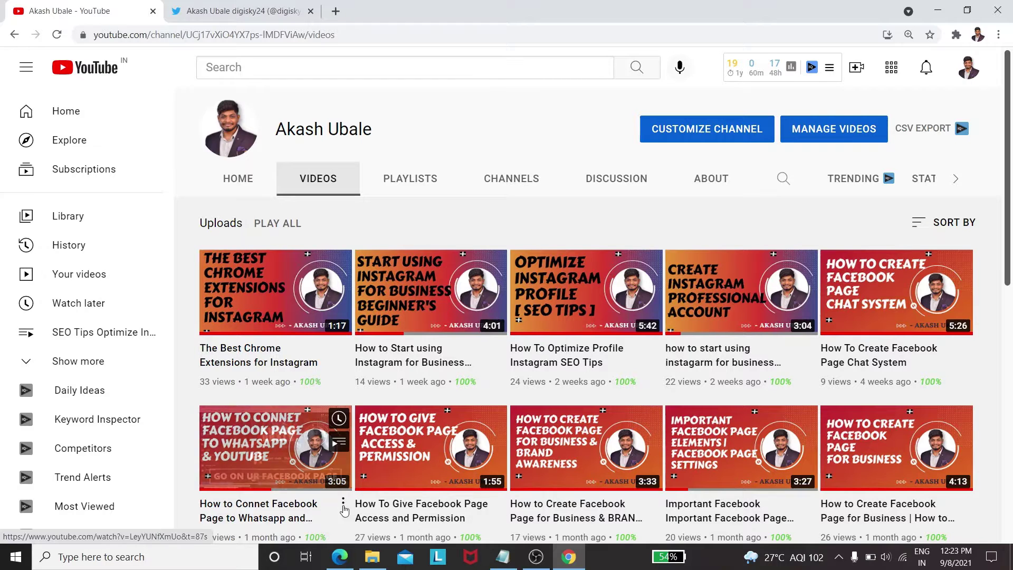
Switch to the Twitter marketing PDF in Edge and go to the step-by-step process on page 2.
left_click(341, 554)
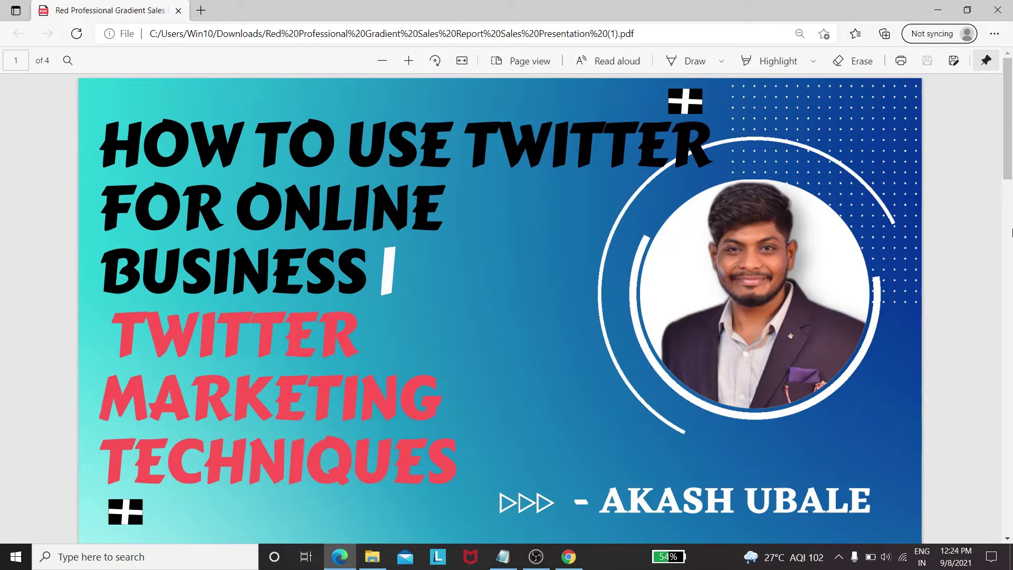
scroll(1010, 122, "down", 2)
left_click_drag(1010, 121, 1010, 226)
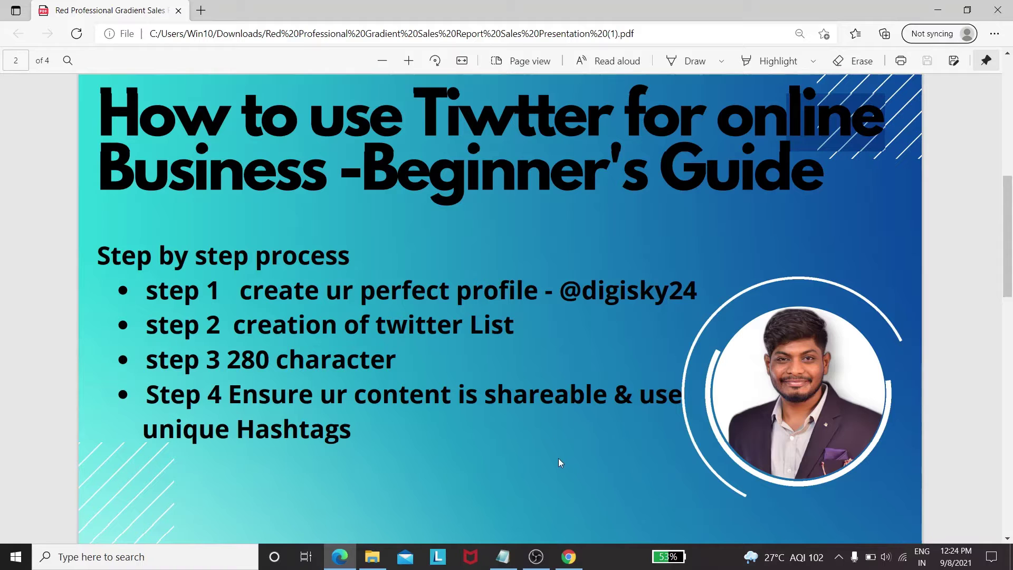
Switch to Chrome and view the account's Twitter profile and its recent searches.
left_click(568, 557)
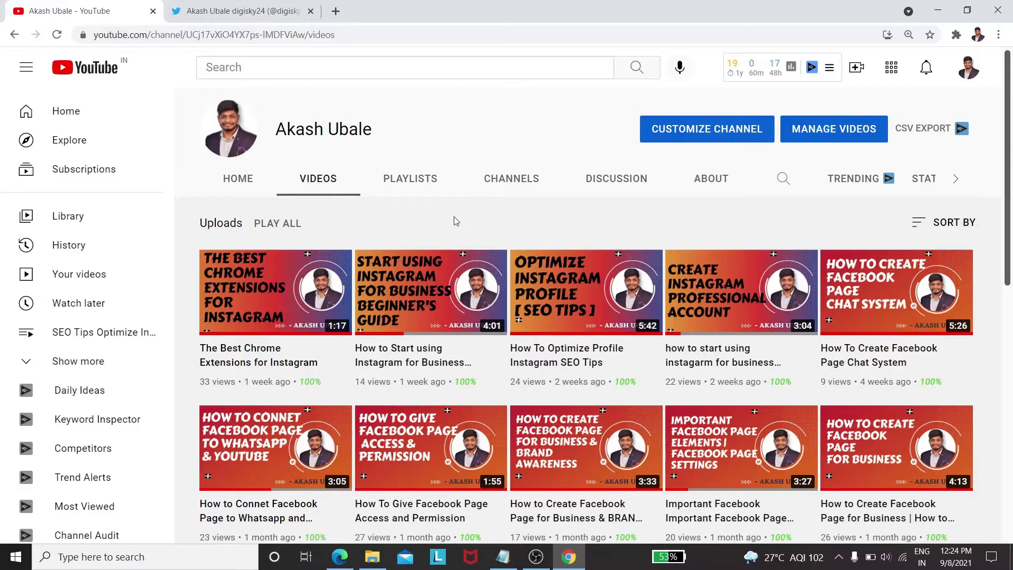
left_click(251, 10)
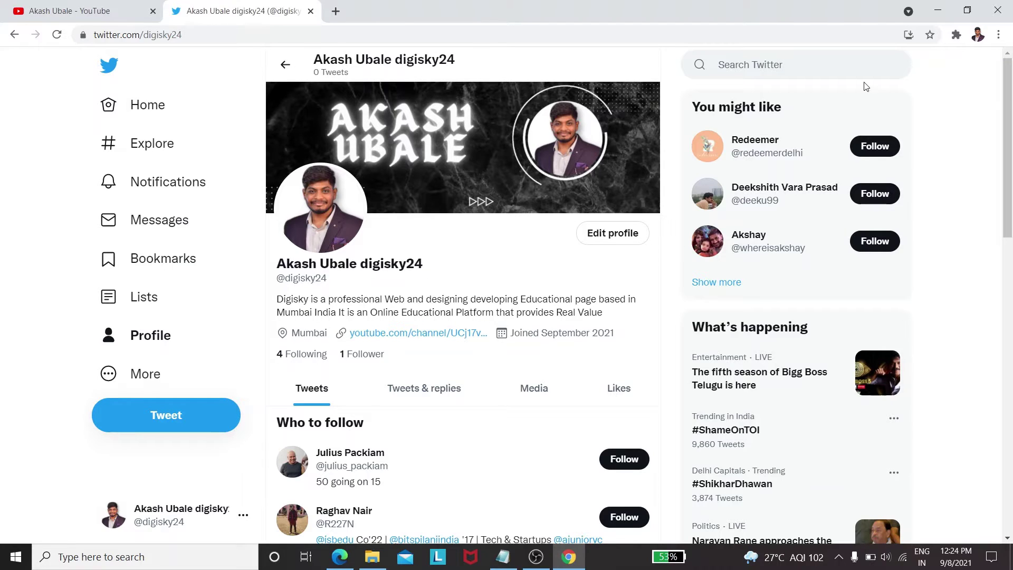
left_click(738, 64)
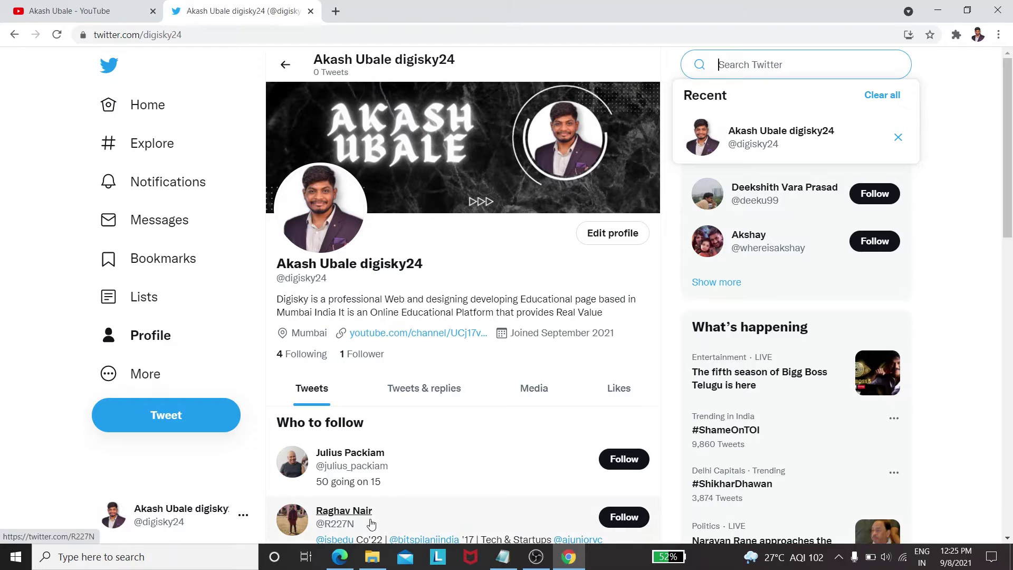
Recheck the step-by-step process in the PDF in Edge and open the account's Lists page in Chrome.
left_click(347, 561)
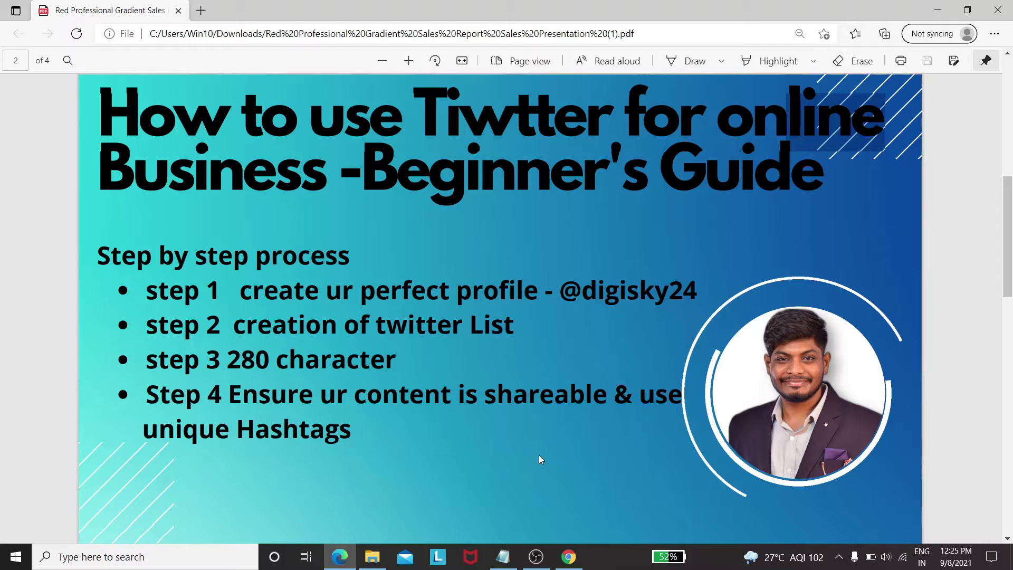
left_click(570, 561)
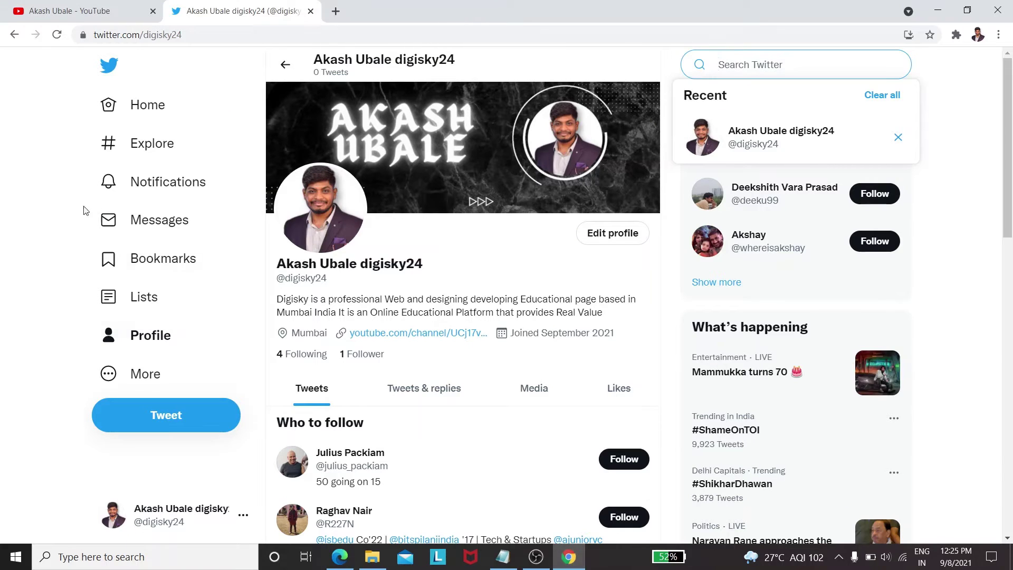
left_click(145, 296)
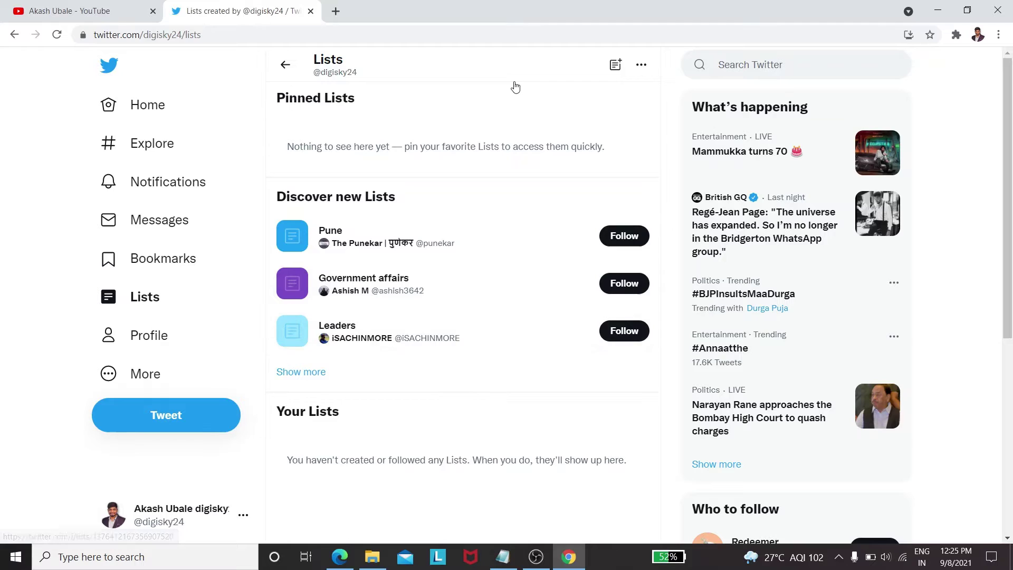
Check which Lists the account has been added to and return to the Lists page.
left_click(641, 64)
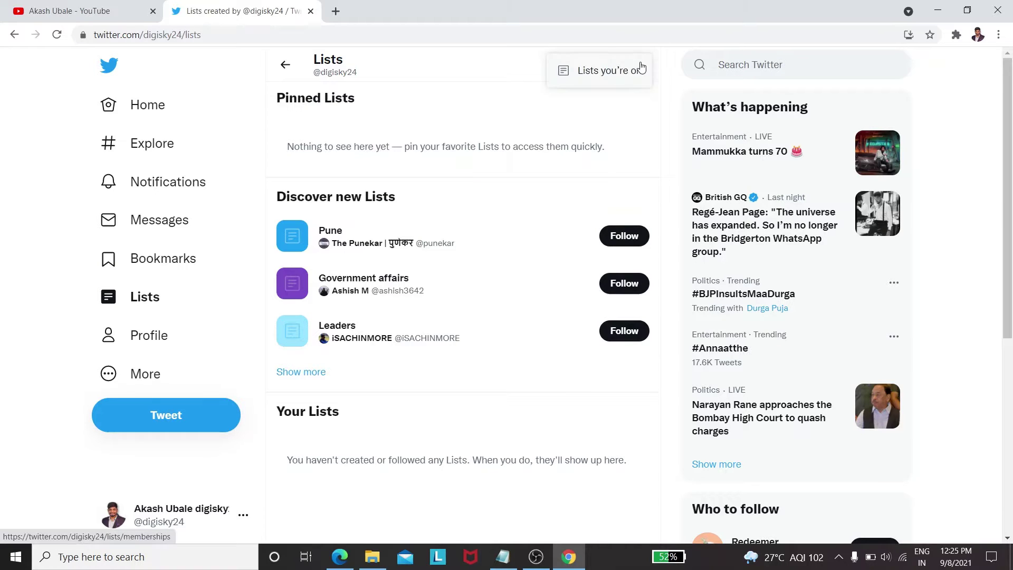
left_click(588, 76)
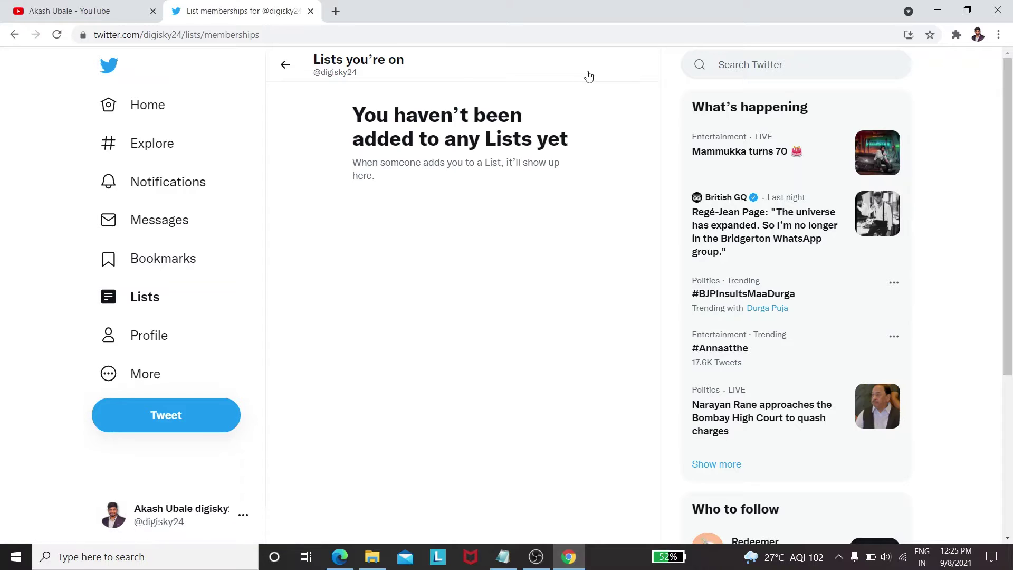
left_click(288, 64)
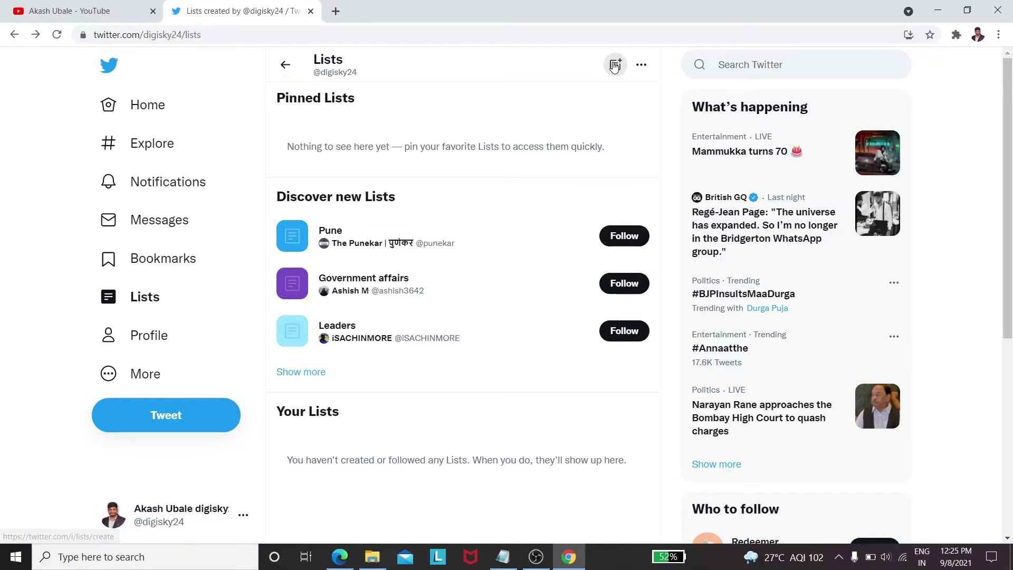
Create a private List named "digital" with the description "marketing".
left_click(615, 66)
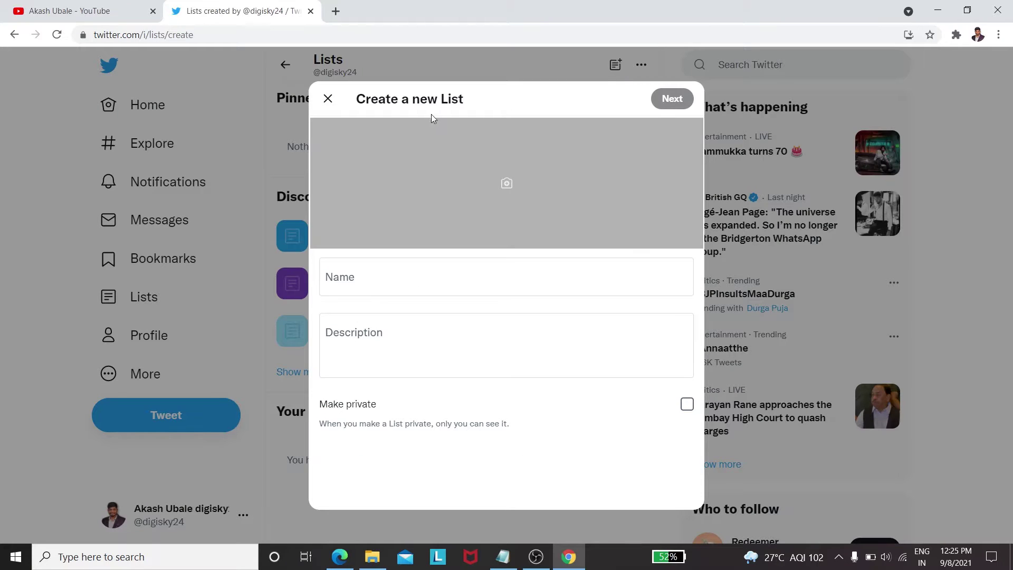
left_click(426, 279)
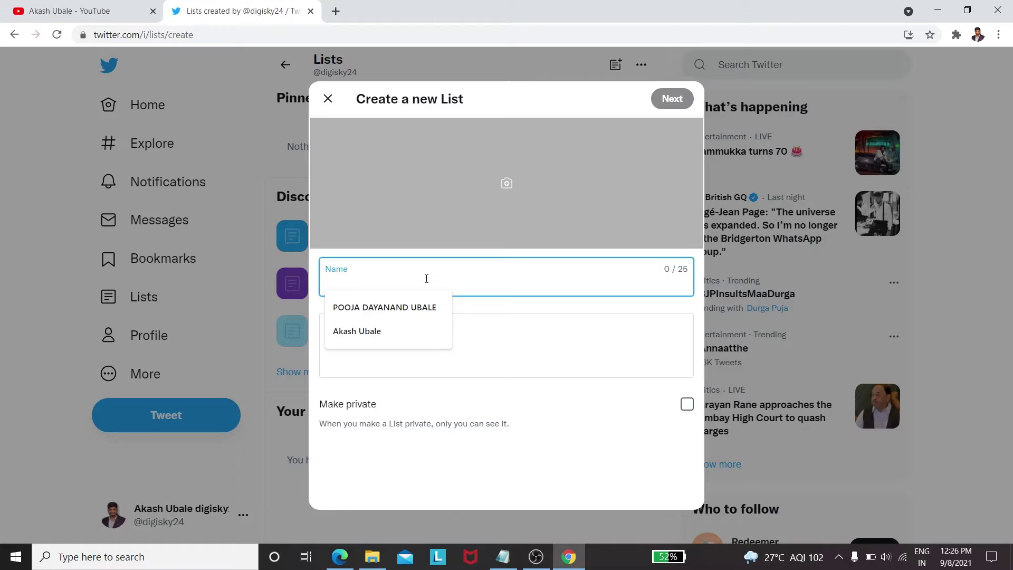
type("d")
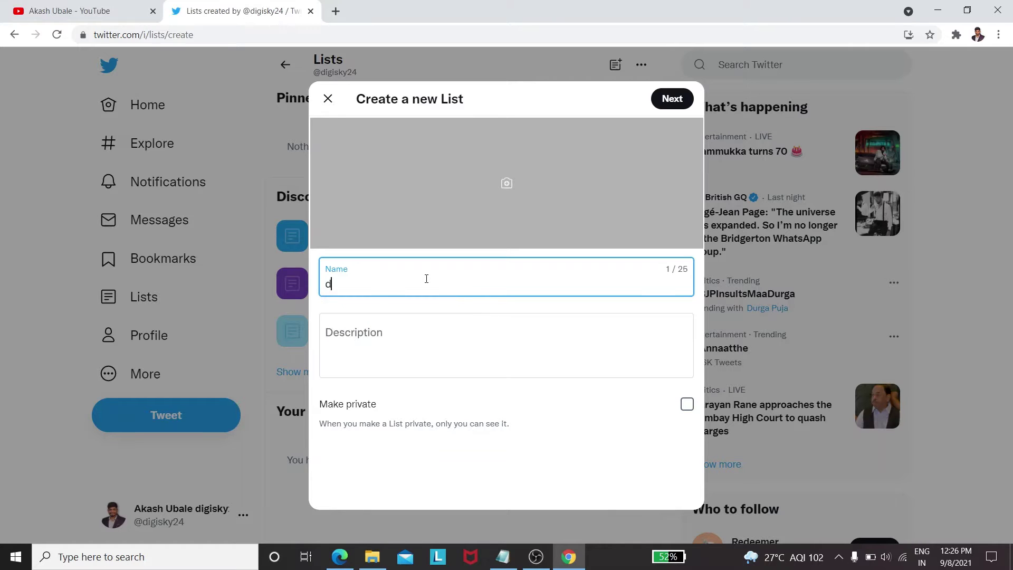
type("igital")
left_click(384, 359)
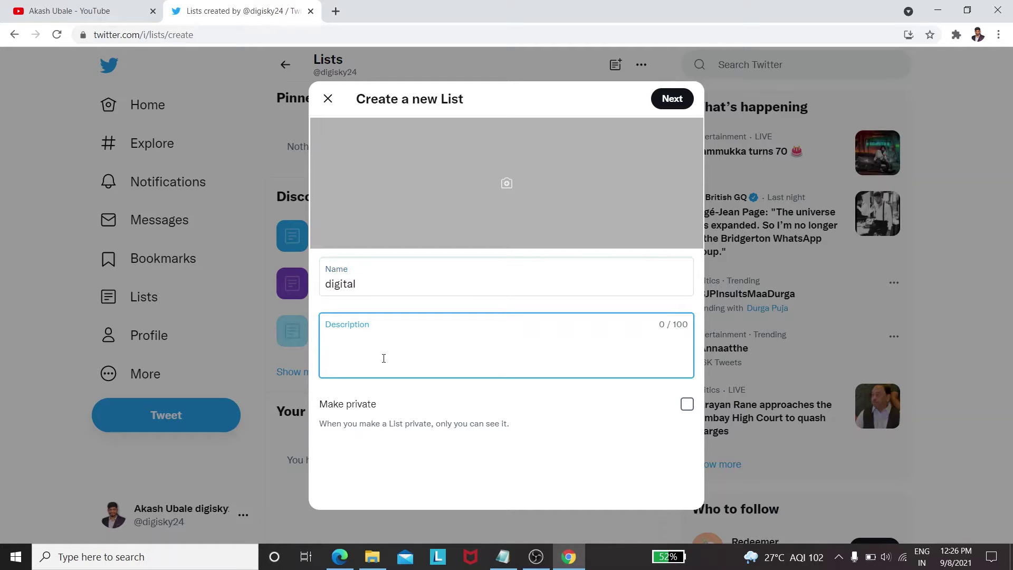
type("marketing")
left_click(688, 404)
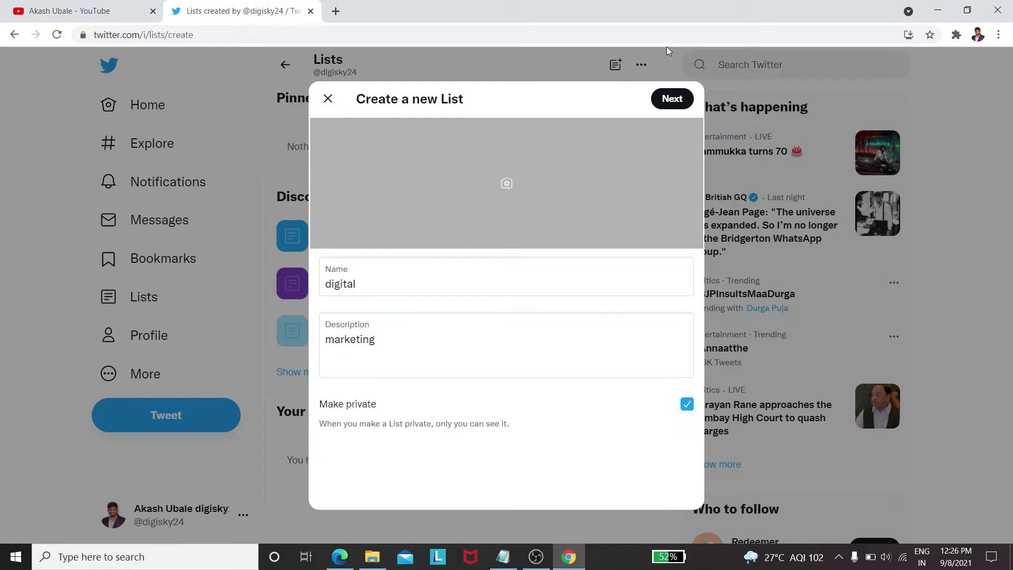
left_click(671, 99)
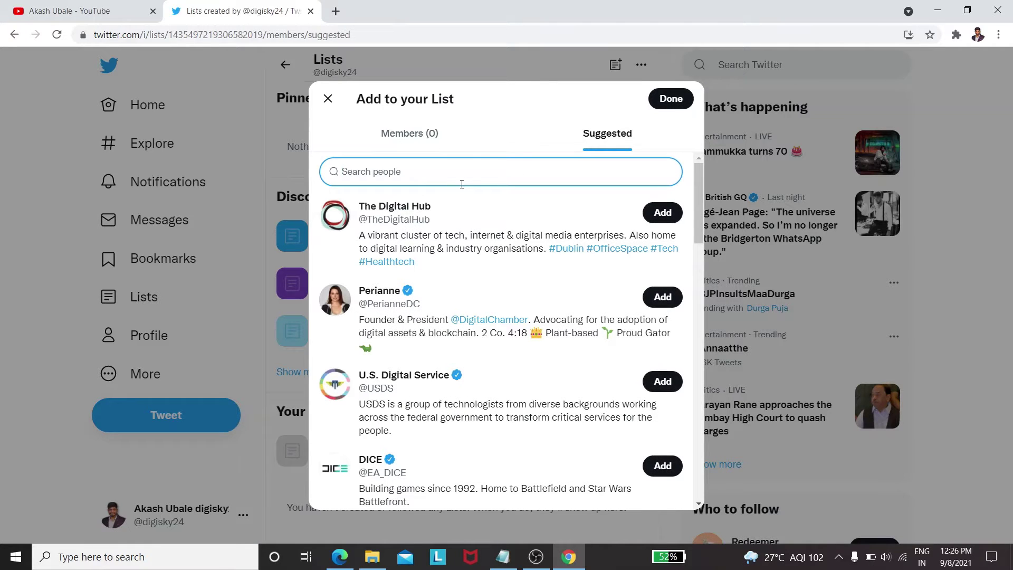
Add The Digital Hub to the List from the suggested accounts and finish the List setup.
mouse_move(429, 213)
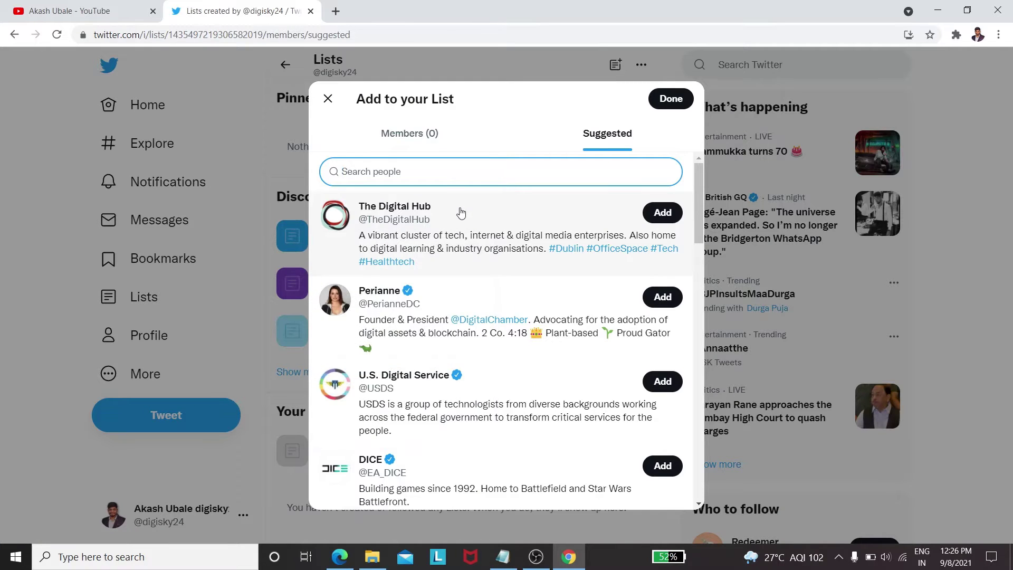
left_click(658, 216)
left_click(658, 216)
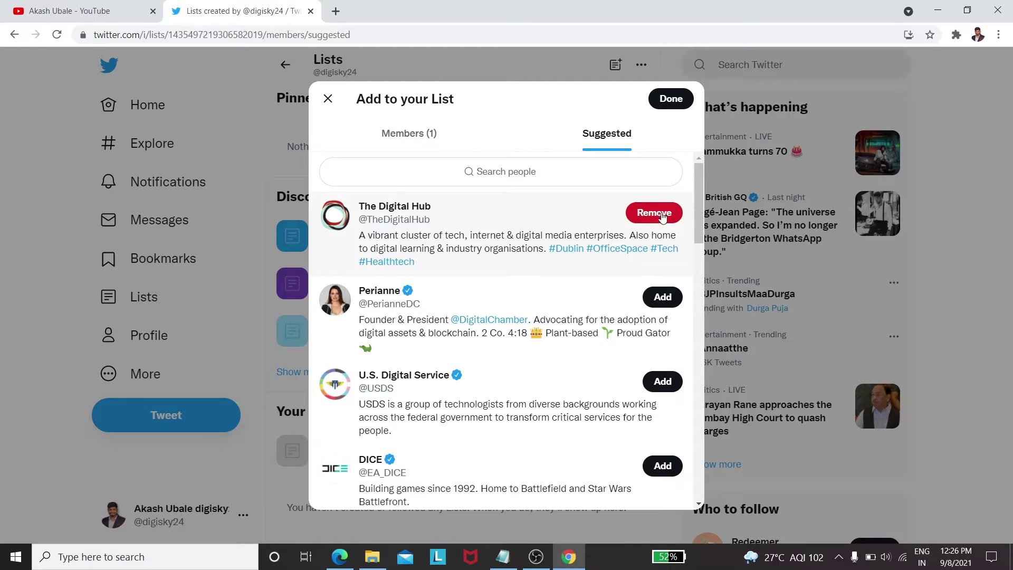
left_click(670, 99)
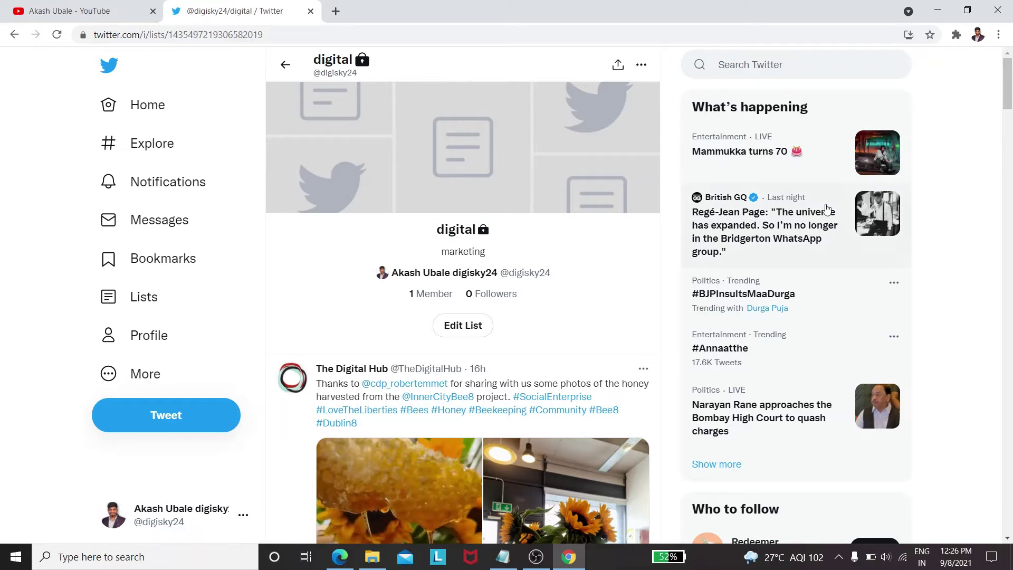
Look through the tweets in the digital List and recheck the remaining steps in the PDF in Edge.
left_click_drag(1009, 100, 1009, 125)
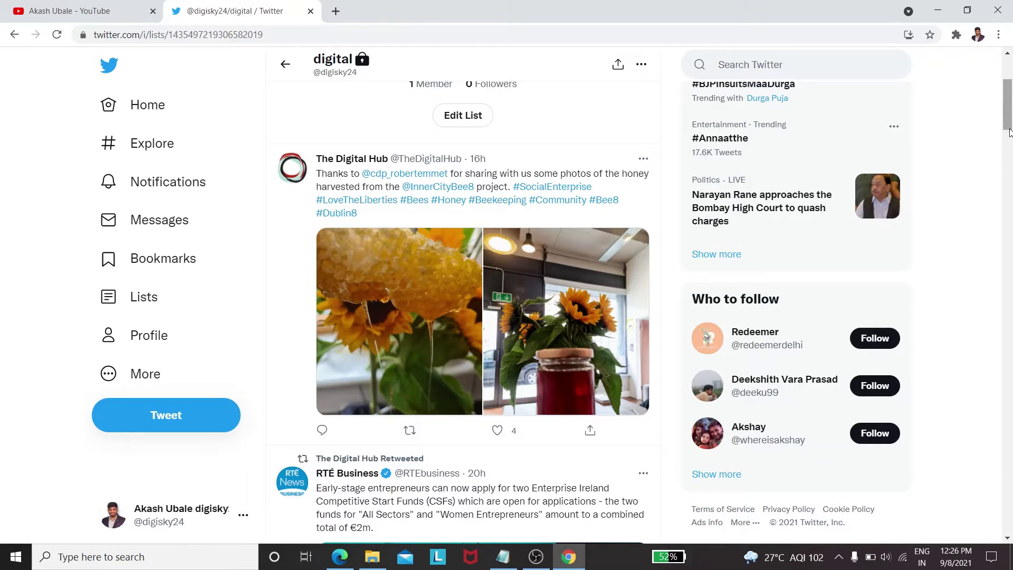
scroll(1010, 116, "down", 1)
left_click_drag(1009, 115, 1008, 60)
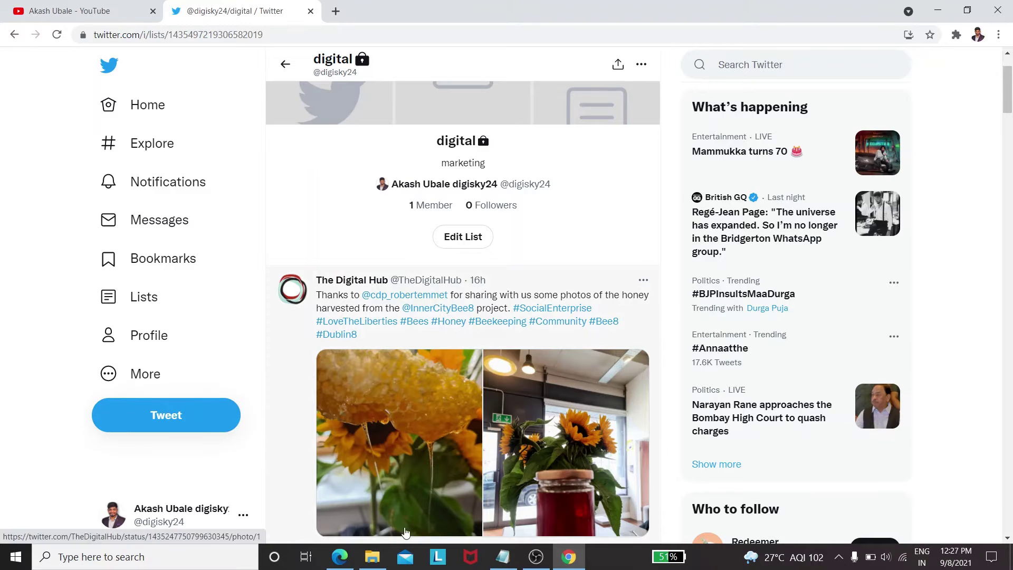
left_click(340, 557)
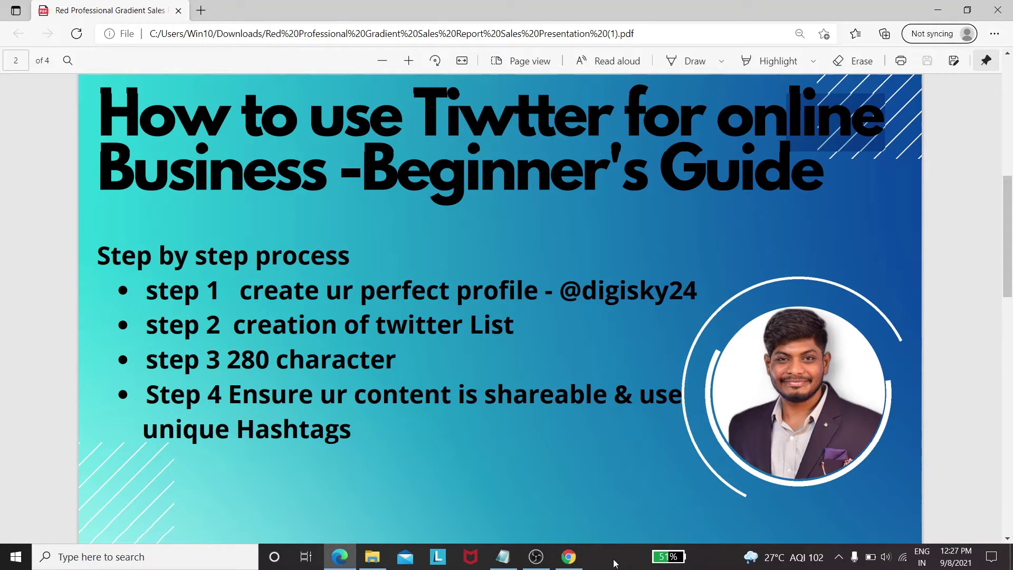
left_click(569, 558)
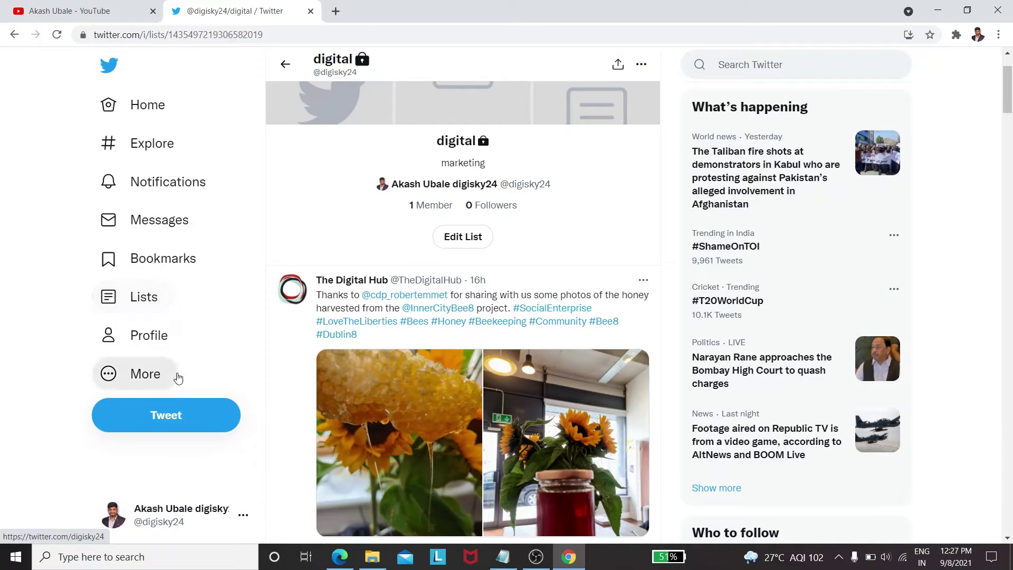
Copy the Digisky24 bio text from the BIO file in Notepad into a new tweet on the Twitter home page.
left_click(178, 345)
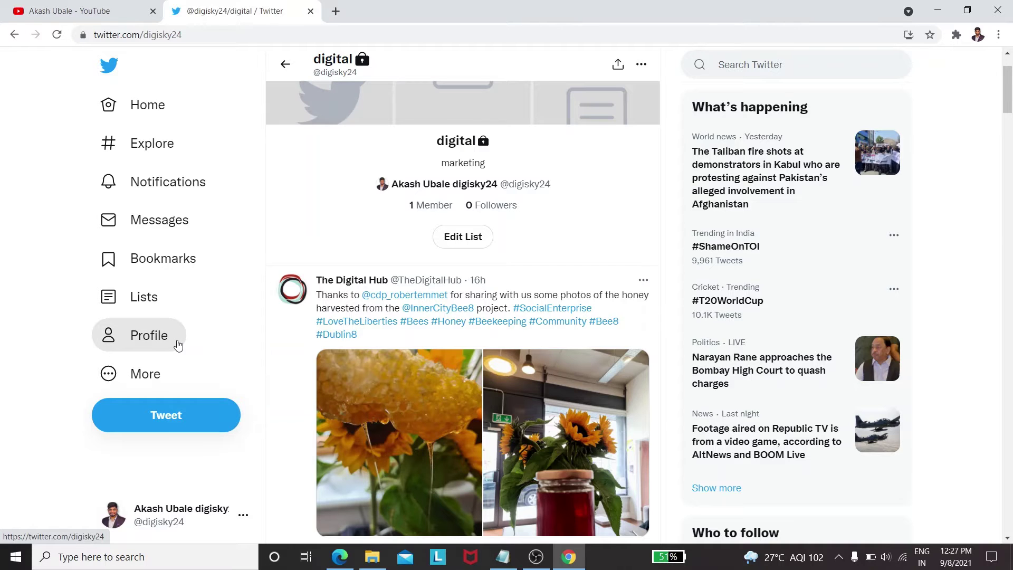
left_click(184, 117)
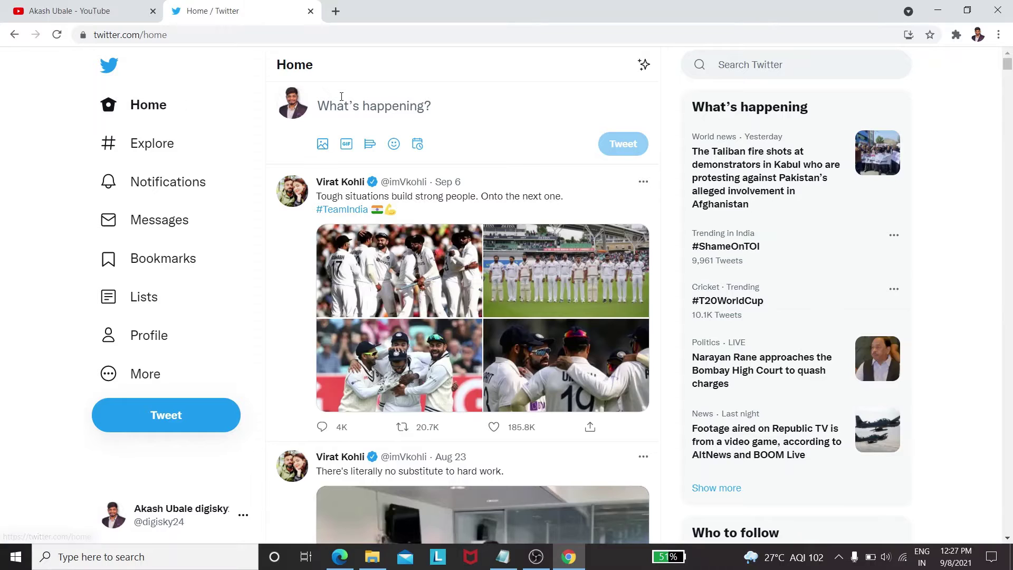
left_click(340, 101)
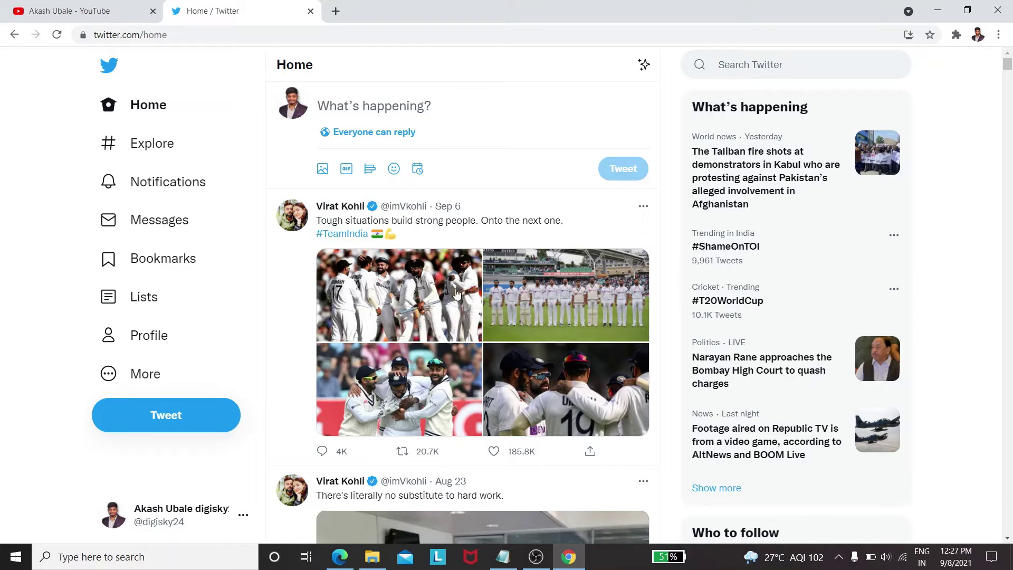
left_click(503, 556)
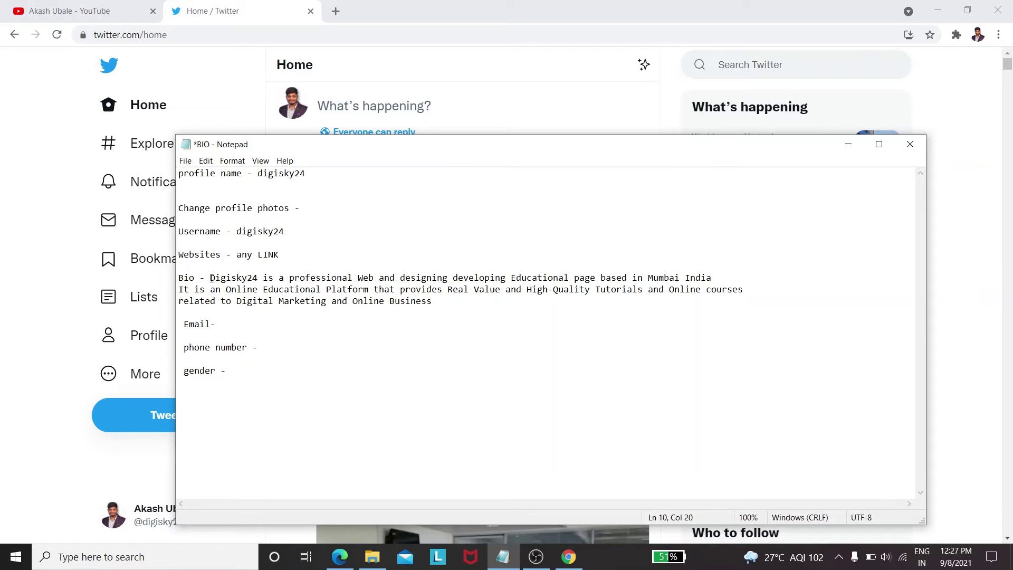
left_click_drag(210, 278, 437, 302)
key("ctrl+c")
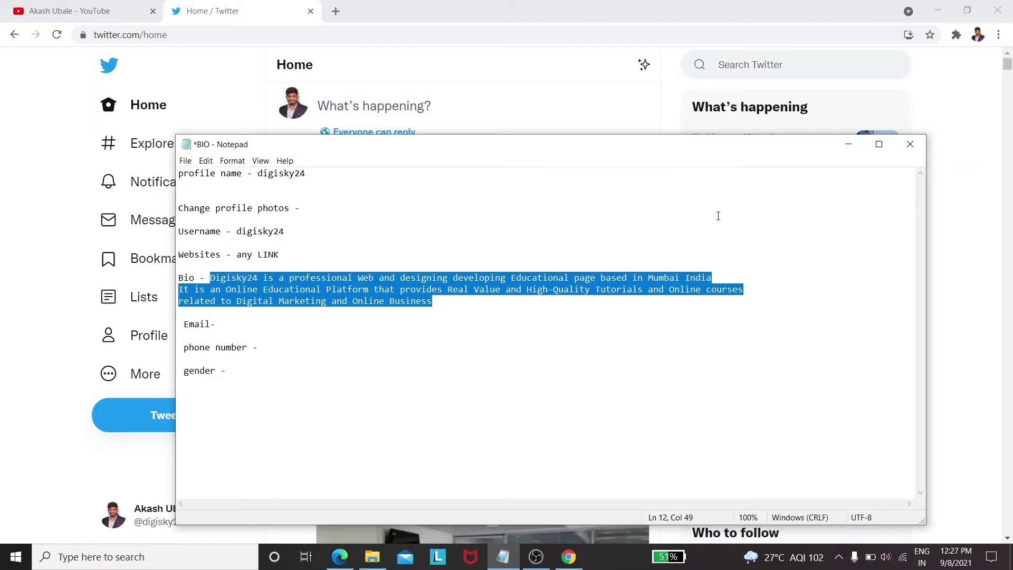
left_click(846, 145)
left_click(572, 115)
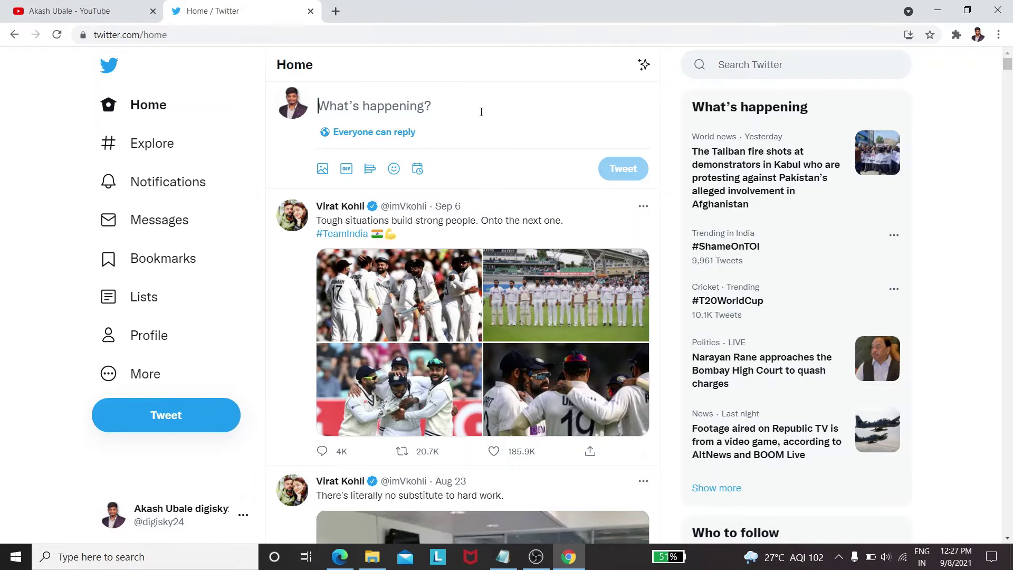
key("ctrl+v")
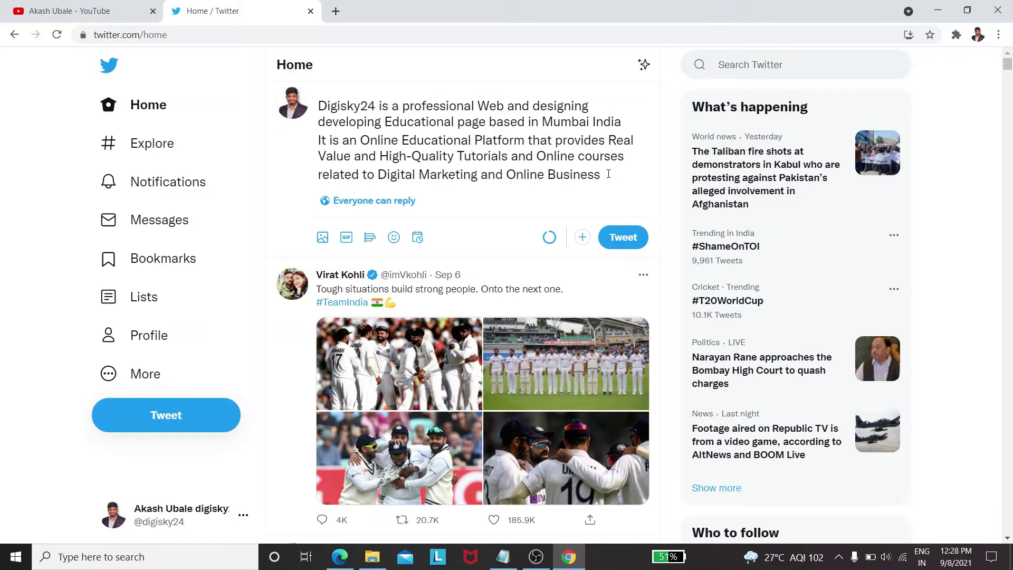
Shorten the tweet so that it ends with "High-Quality" and post it.
key("BackSpace")
key("BackSpace")
key("BackSpace")
key("BackSpace")
key("BackSpace")
key("BackSpace")
key("BackSpace")
key("BackSpace")
key("BackSpace")
key("BackSpace")
key("BackSpace")
key("BackSpace")
key("BackSpace")
key("BackSpace")
key("BackSpace")
key("BackSpace")
key("BackSpace")
key("BackSpace")
key("BackSpace")
key("BackSpace")
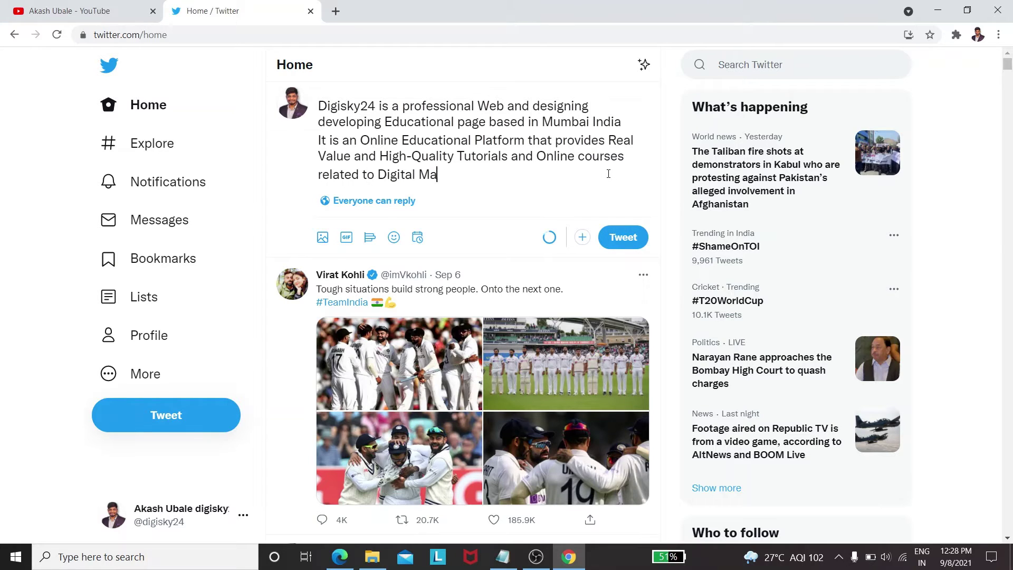
key("BackSpace")
key("BackSpace")
key("BackSpace")
key("BackSpace")
key("BackSpace")
key("BackSpace")
key("BackSpace")
key("BackSpace")
key("BackSpace")
key("BackSpace")
key("BackSpace")
key("BackSpace")
key("BackSpace")
key("BackSpace")
key("BackSpace")
key("BackSpace")
key("BackSpace")
key("BackSpace")
key("BackSpace")
key("BackSpace")
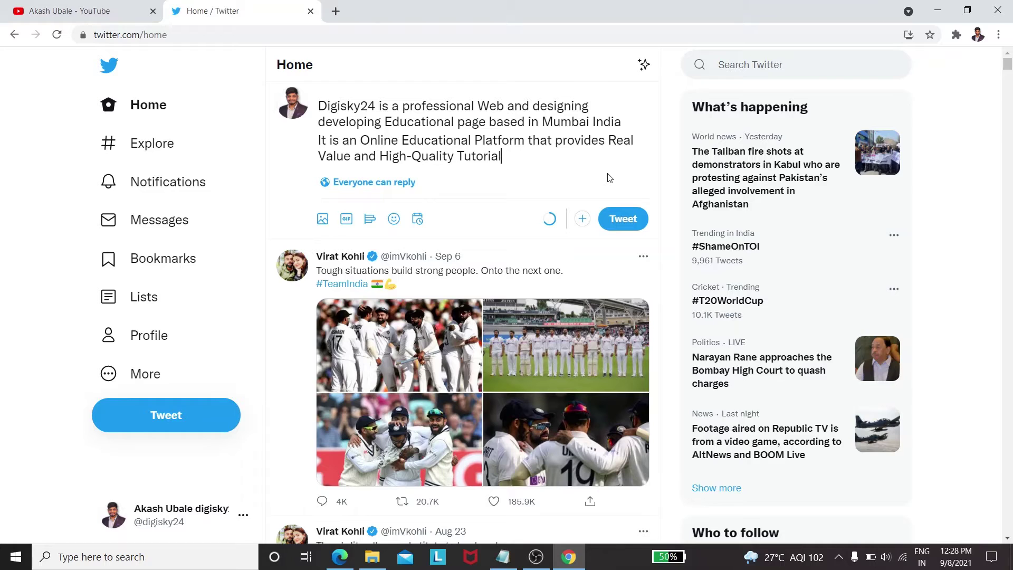
key("BackSpace")
key("BackSpace")
key("BackSpace")
key("BackSpace")
key("BackSpace")
key("BackSpace")
key("BackSpace")
key("BackSpace")
left_click(622, 218)
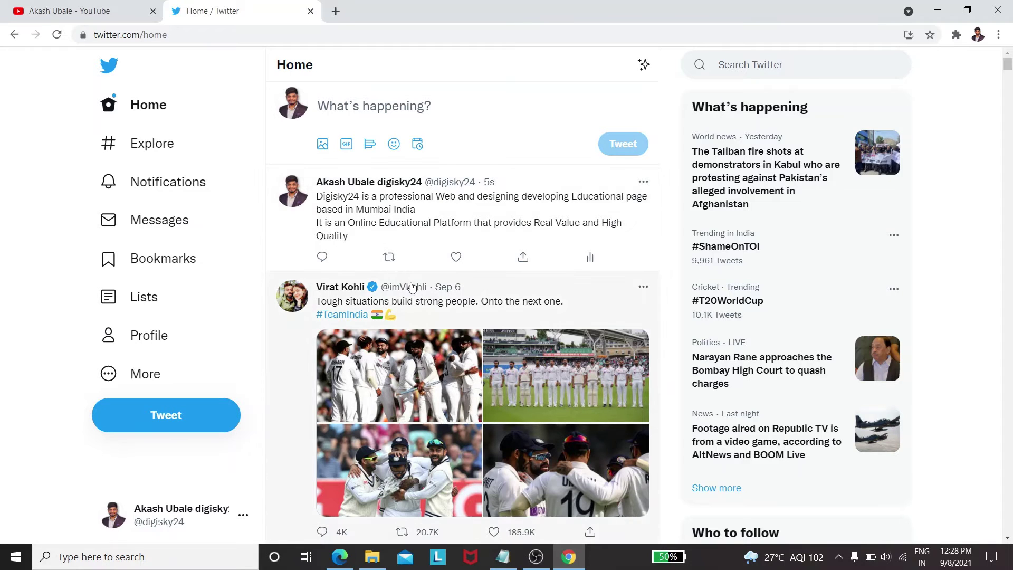
mouse_move(407, 286)
left_click(291, 381)
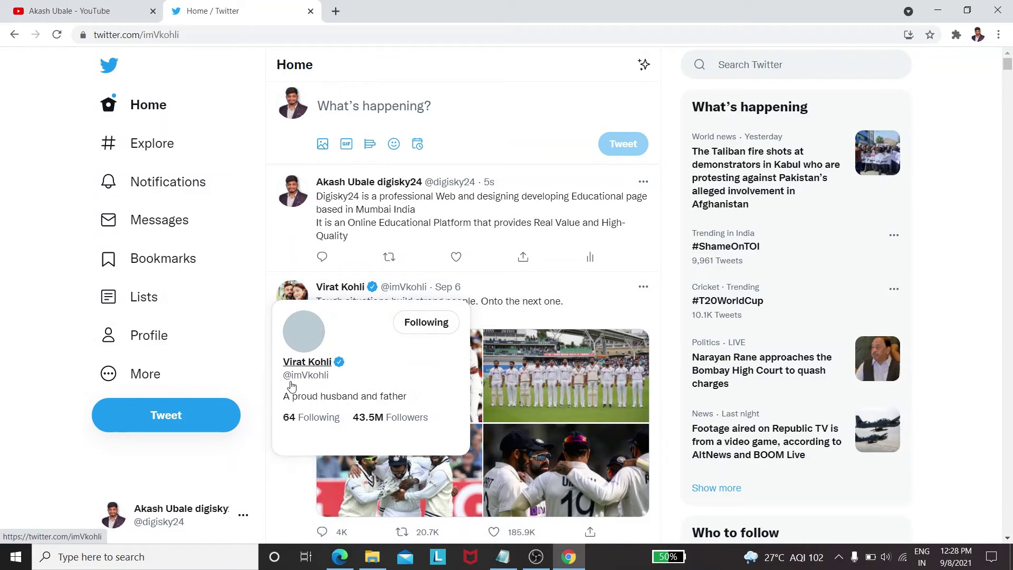
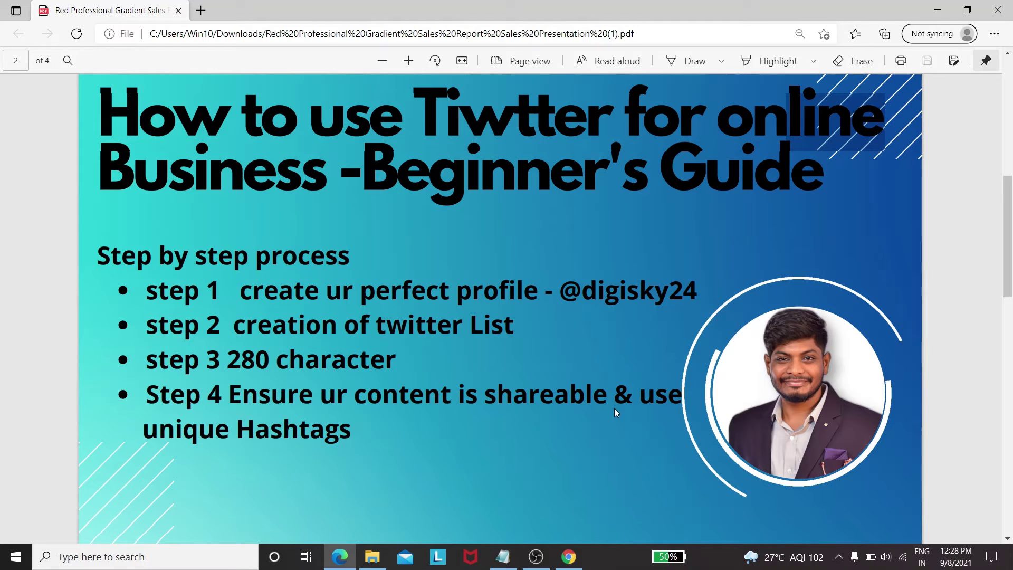
Switch back to Chrome and browse Twitter's Explore topics from the home page's trends: Trending, Sports, News and Entertainment.
left_click(569, 557)
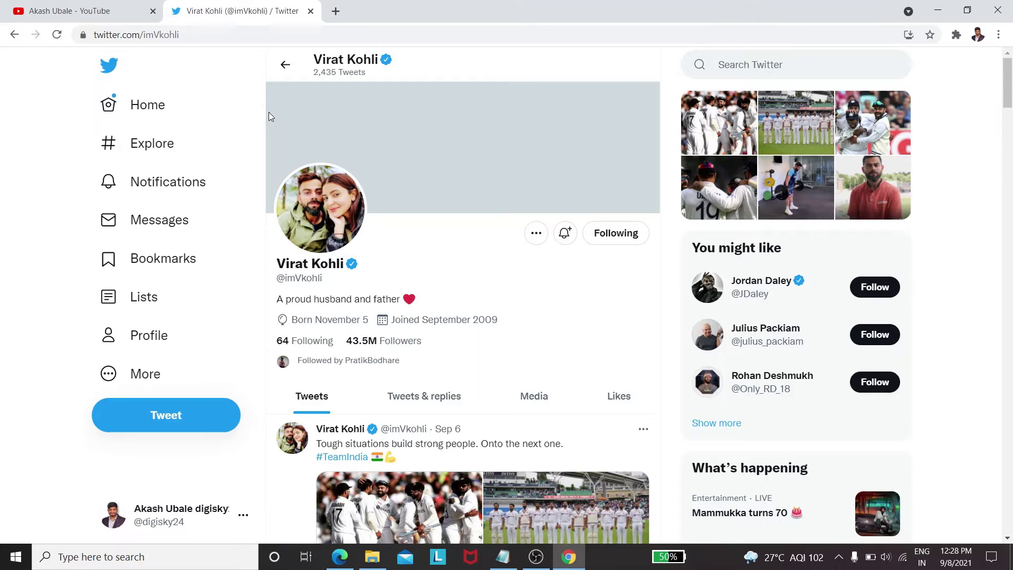
left_click(175, 104)
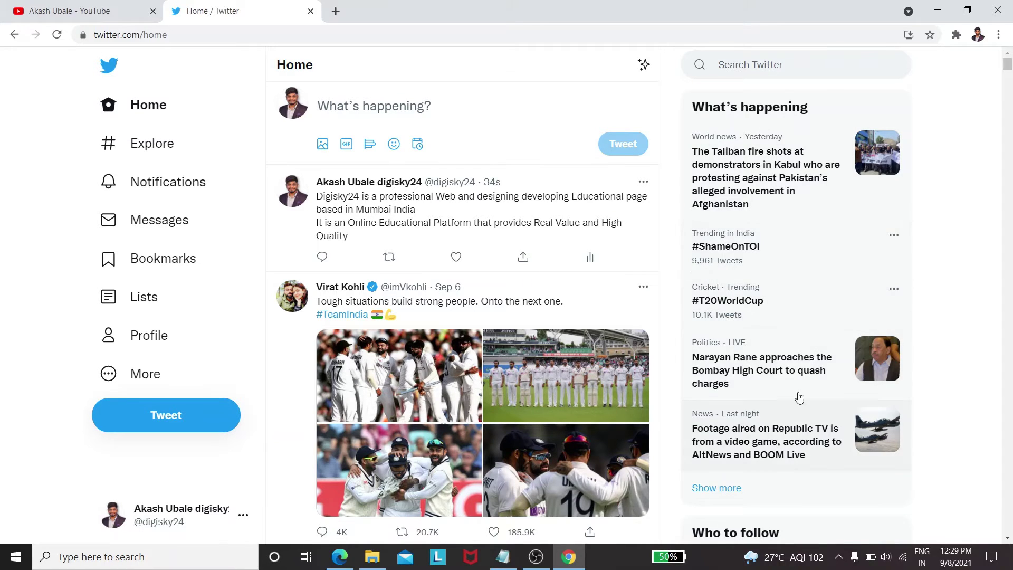
left_click(726, 488)
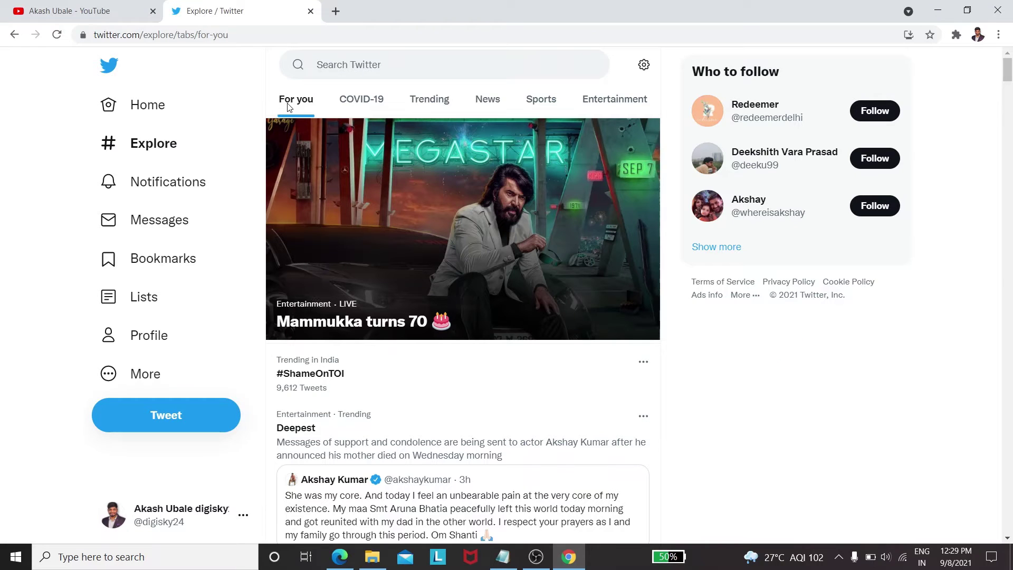
left_click(441, 107)
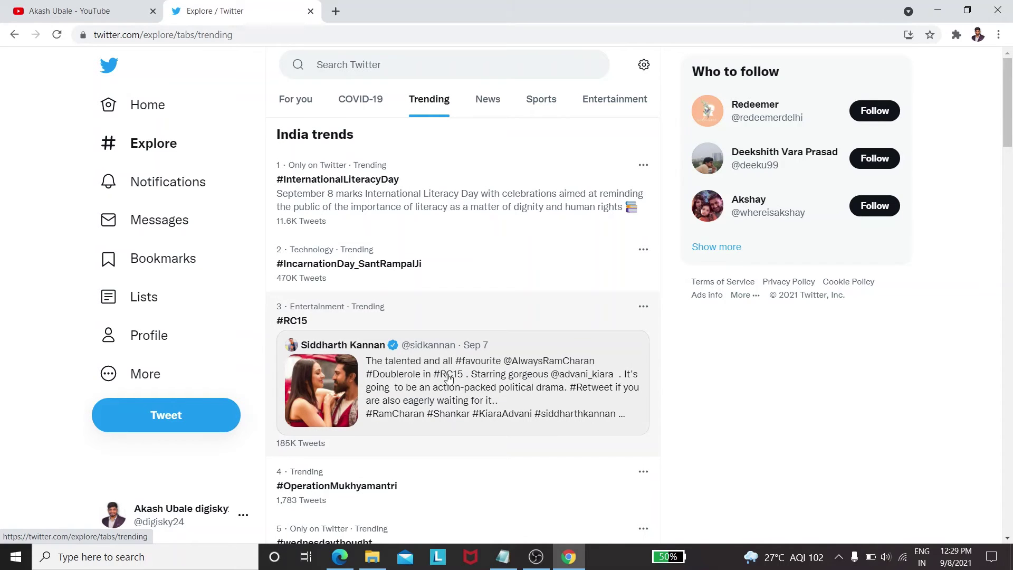
left_click(541, 104)
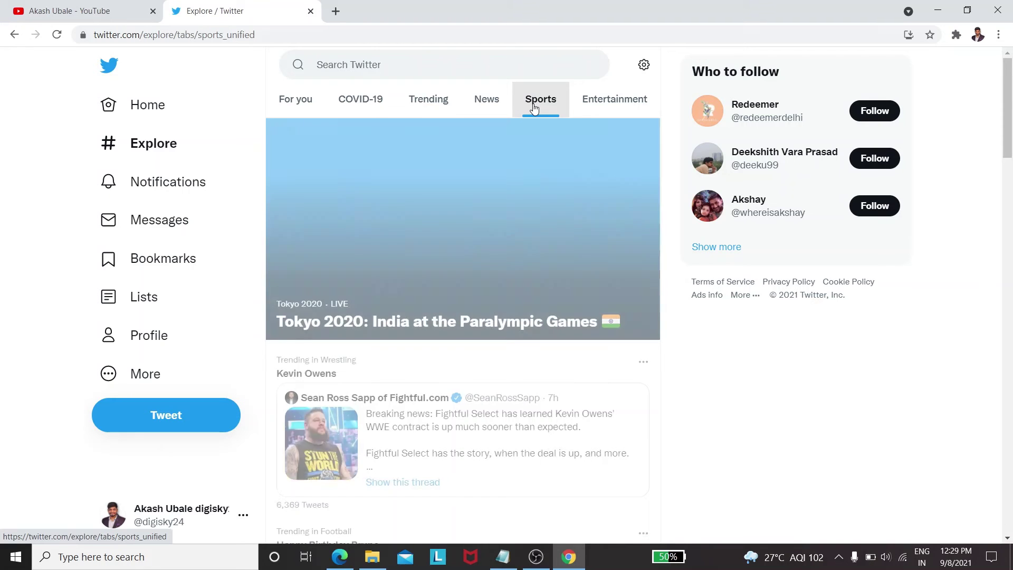
left_click(477, 101)
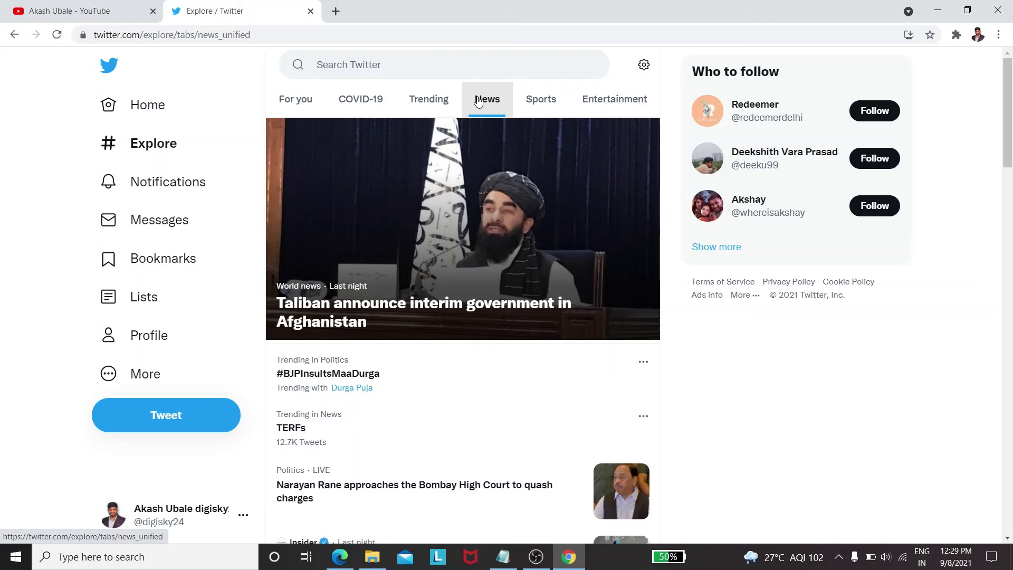
left_click(635, 103)
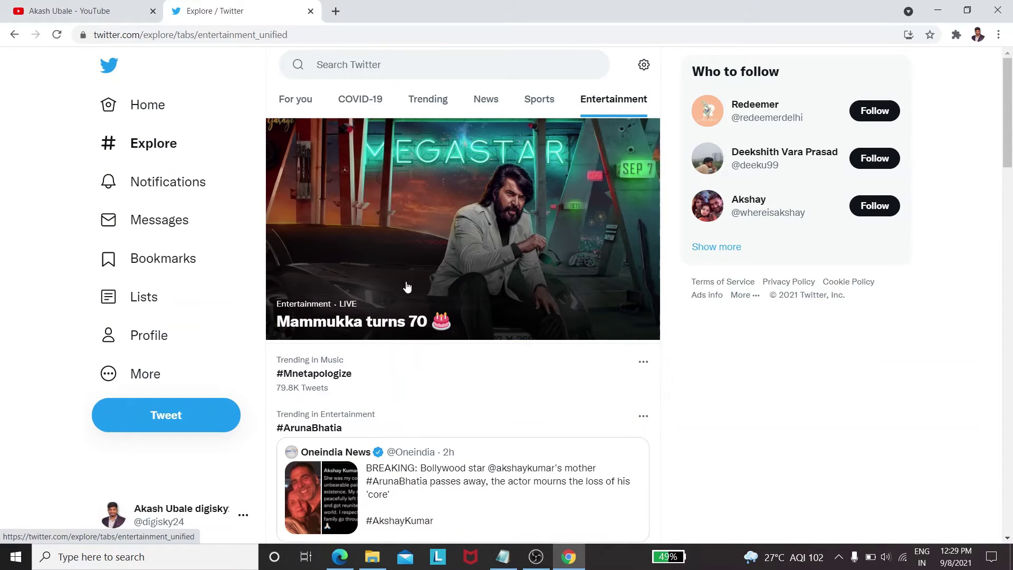
Read steps 5 to 7 and the best posting times on page 3 of the PDF in Edge.
left_click(340, 558)
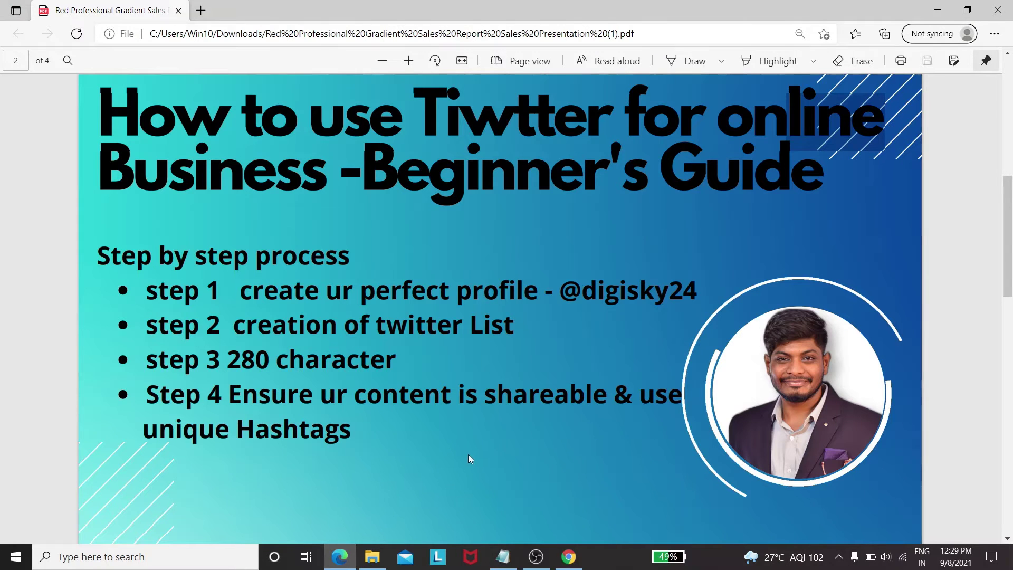
scroll(469, 458, "down", 2)
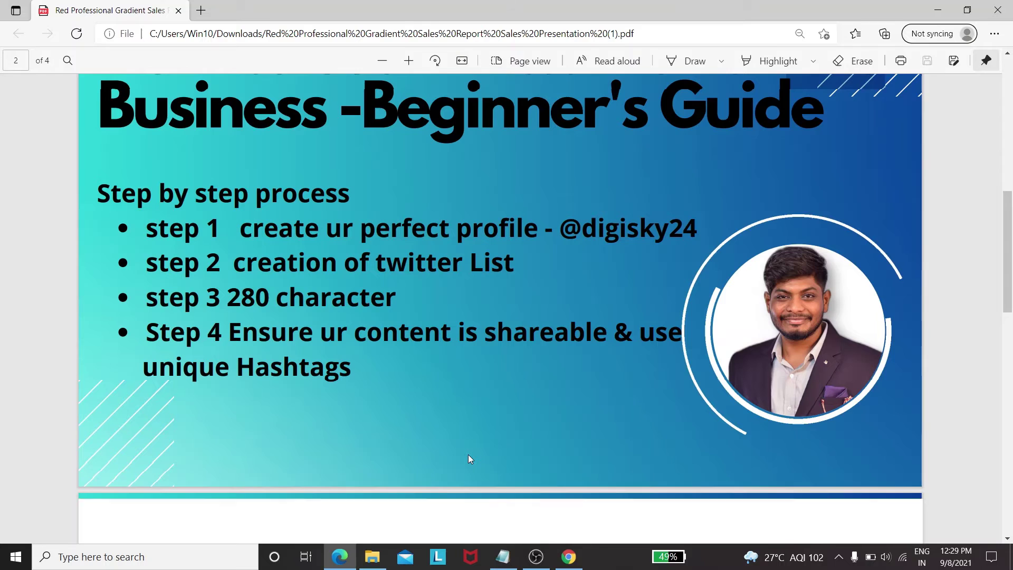
scroll(469, 458, "down", 7)
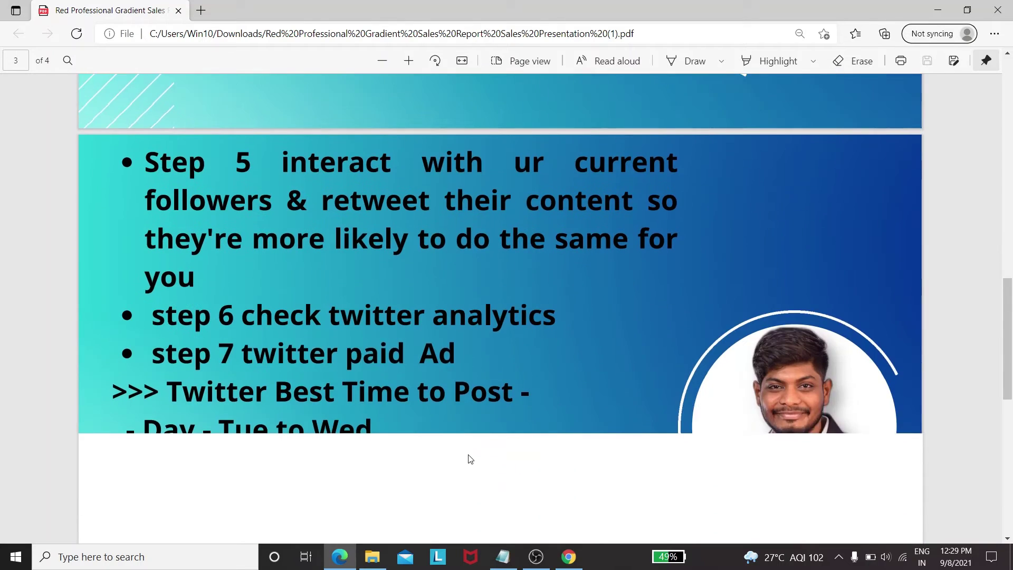
scroll(469, 456, "up", 1)
scroll(469, 456, "down", 1)
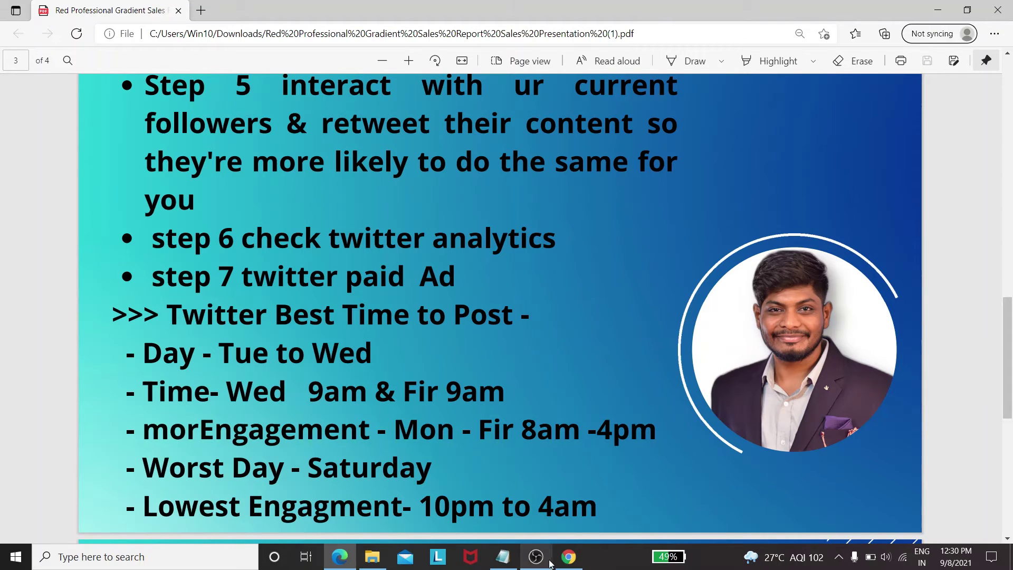
Return to the Twitter home feed in Chrome and retweet Virat Kohli's Sep 6 #TeamIndia tweet.
left_click(568, 556)
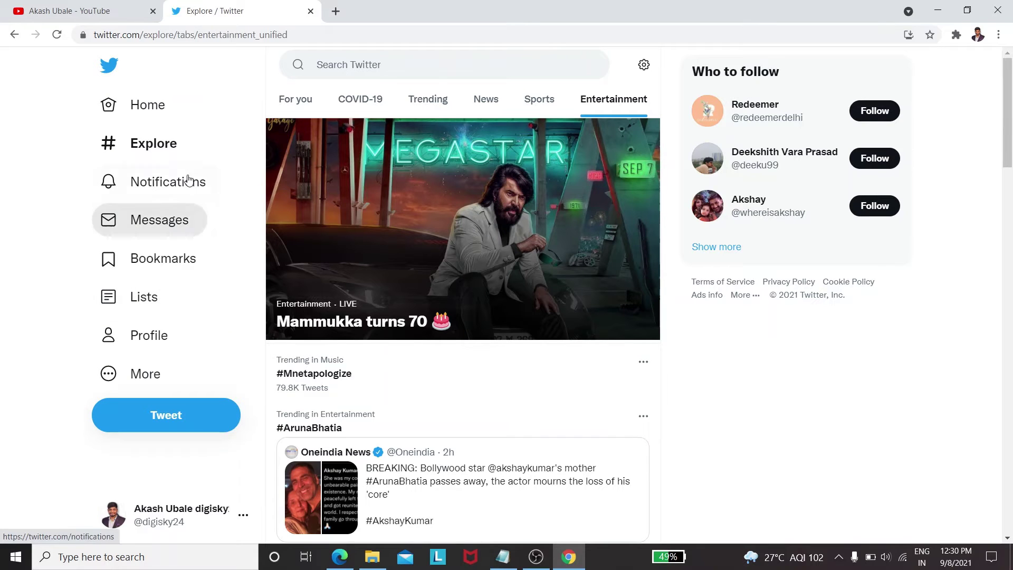
left_click(189, 124)
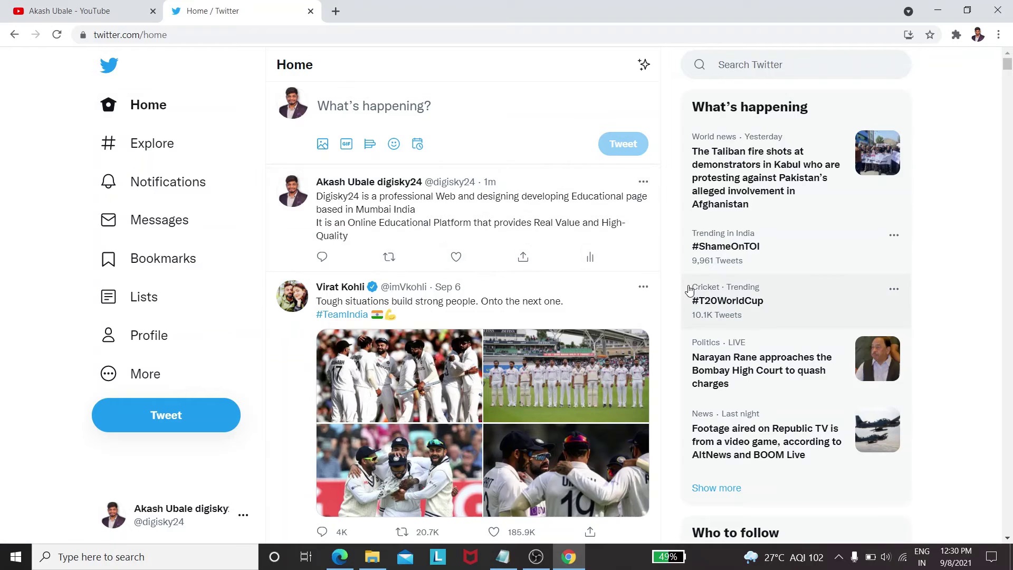
scroll(669, 288, "down", 3)
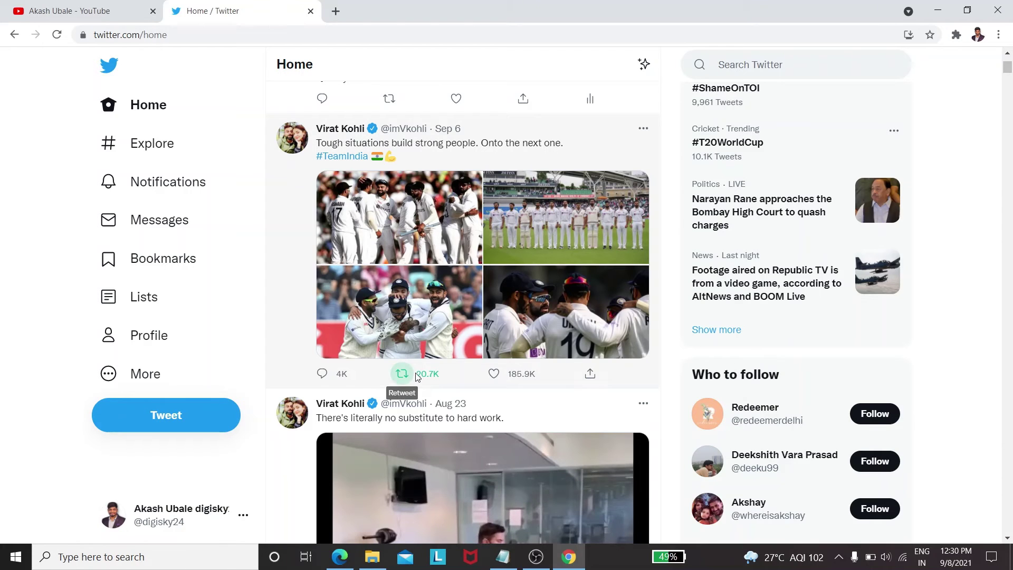
left_click(417, 376)
left_click(397, 385)
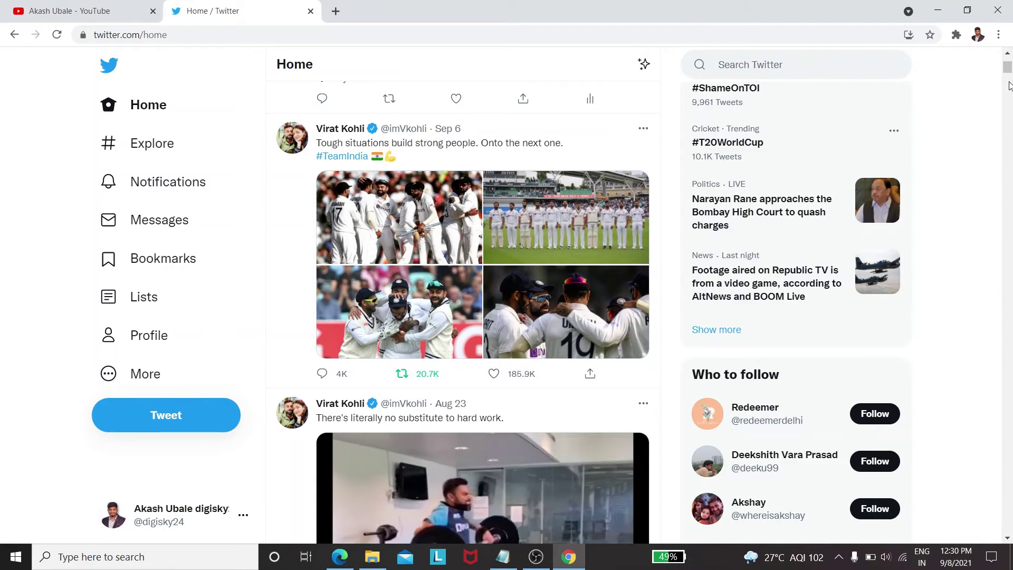
Find the Aug 12 tweet about the CoVaccinator app further down the home feed and retweet it.
left_click_drag(1008, 67, 1008, 125)
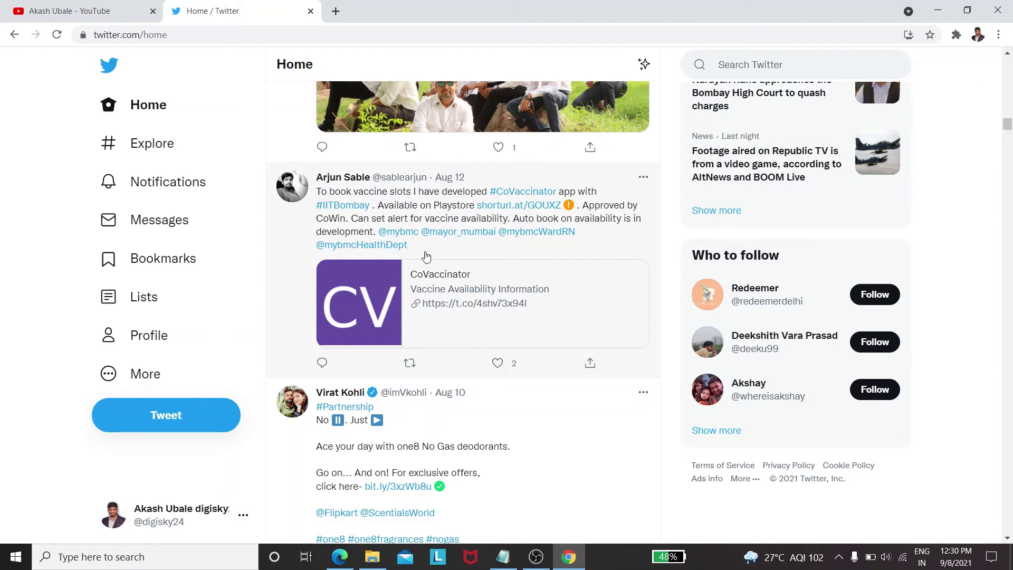
left_click(411, 368)
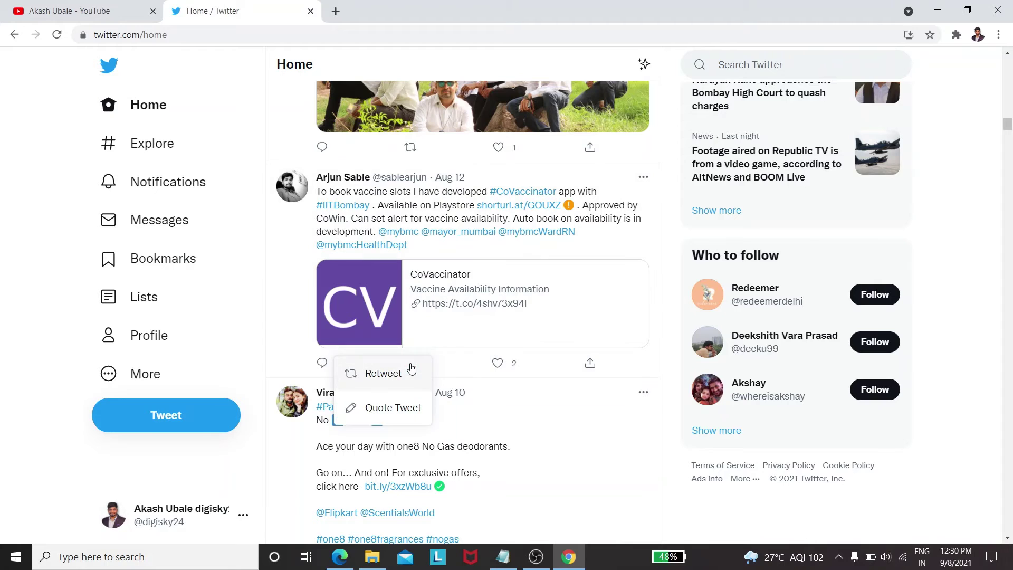
left_click(381, 374)
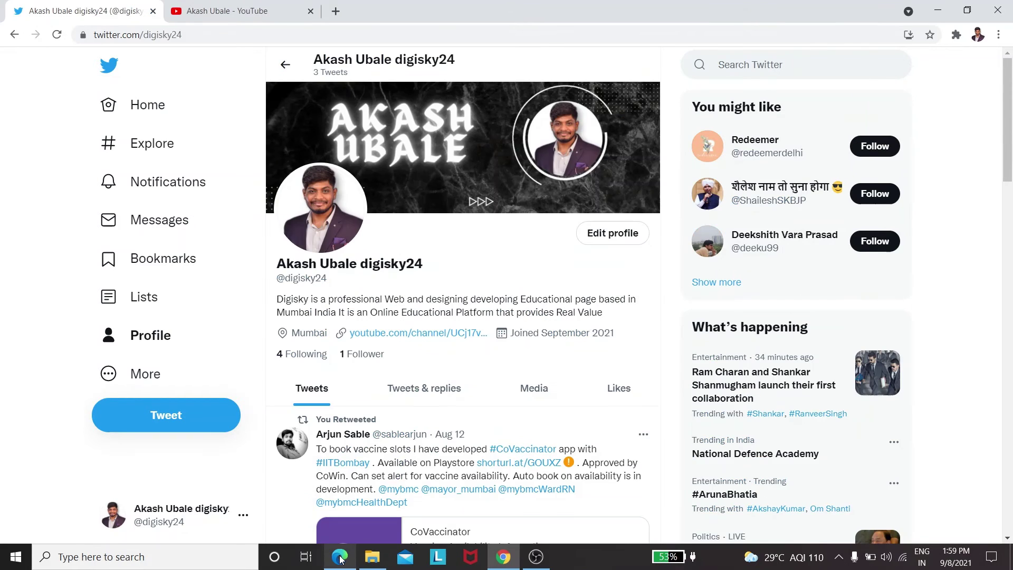
Recheck the PDF steps in Edge, view the Tweet Analytics of the Digisky24 tweet in the Twitter home feed, and close them.
left_click(339, 557)
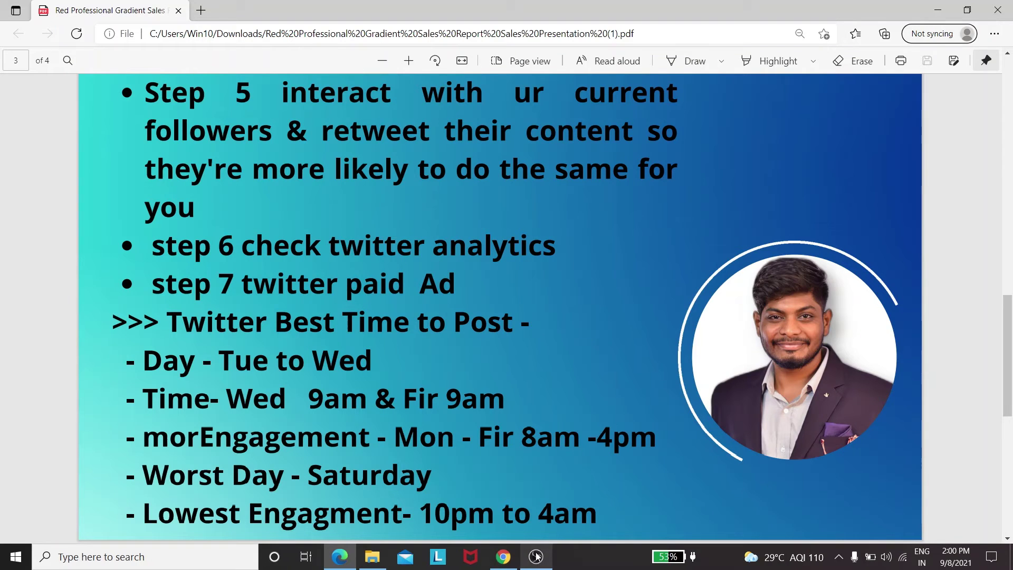
left_click(504, 556)
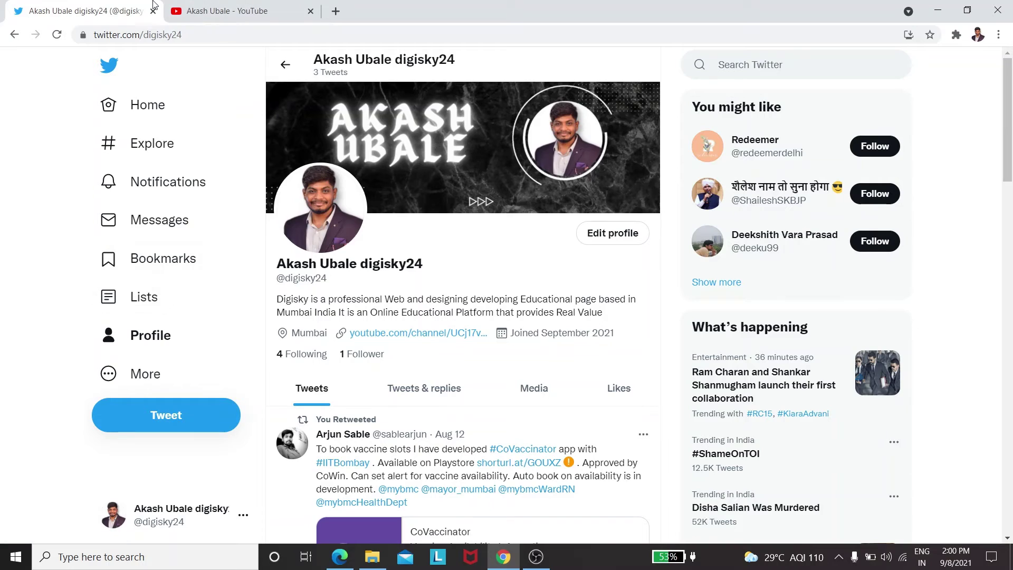
left_click(144, 108)
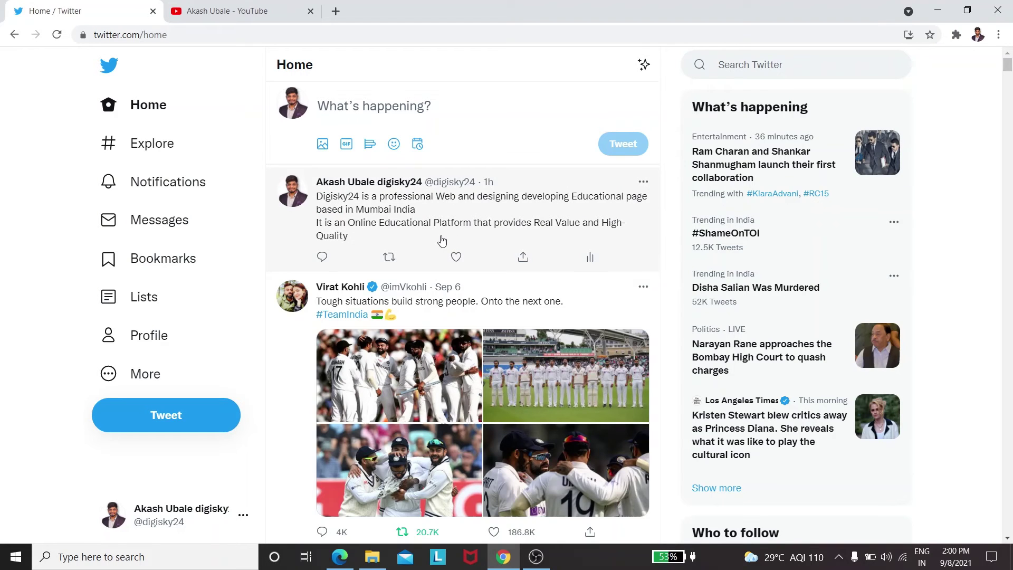
left_click(591, 258)
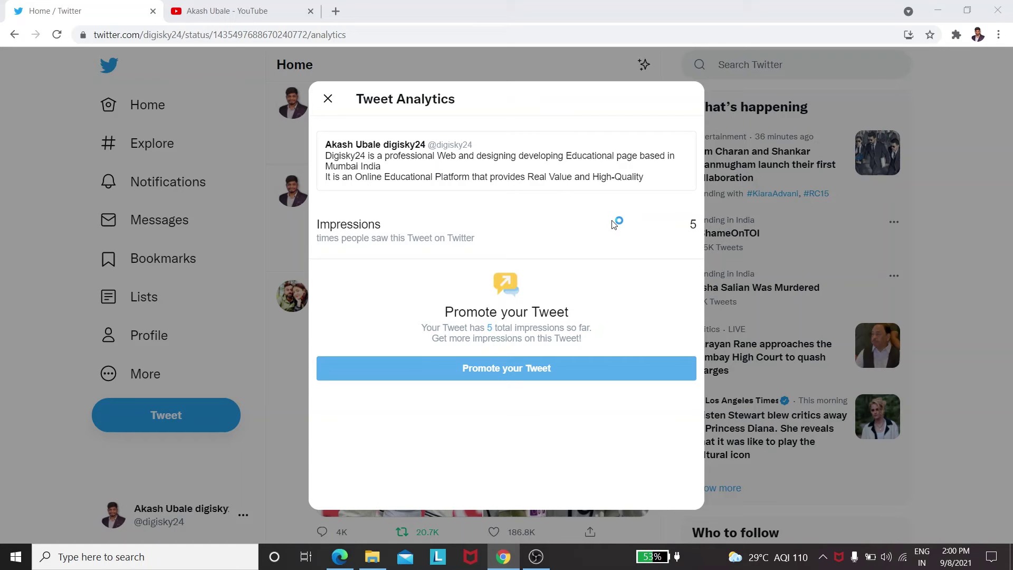
left_click(328, 100)
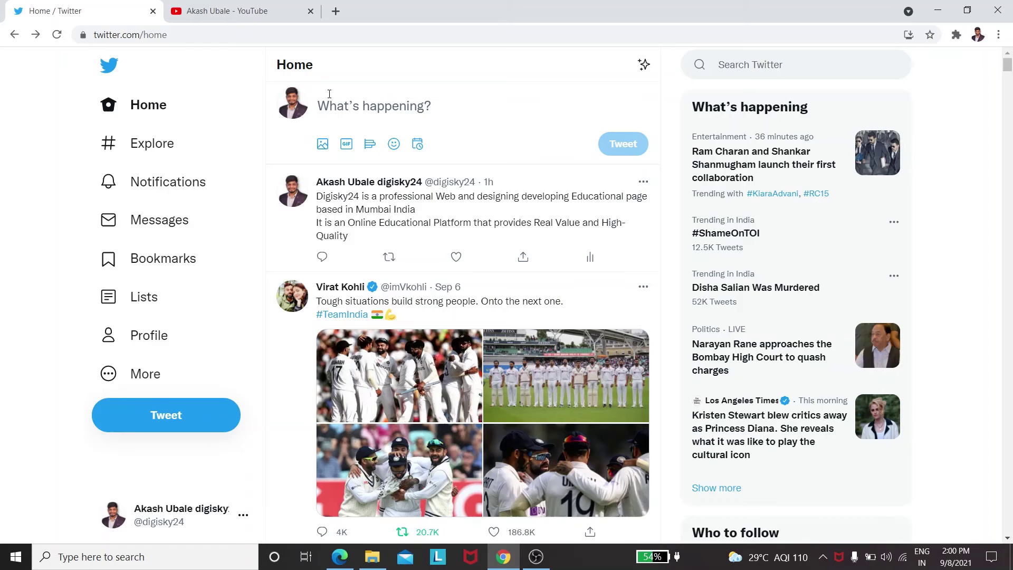
Open the account's Twitter Analytics page, look through its 28 day summary and return to the Twitter home page.
left_click(159, 374)
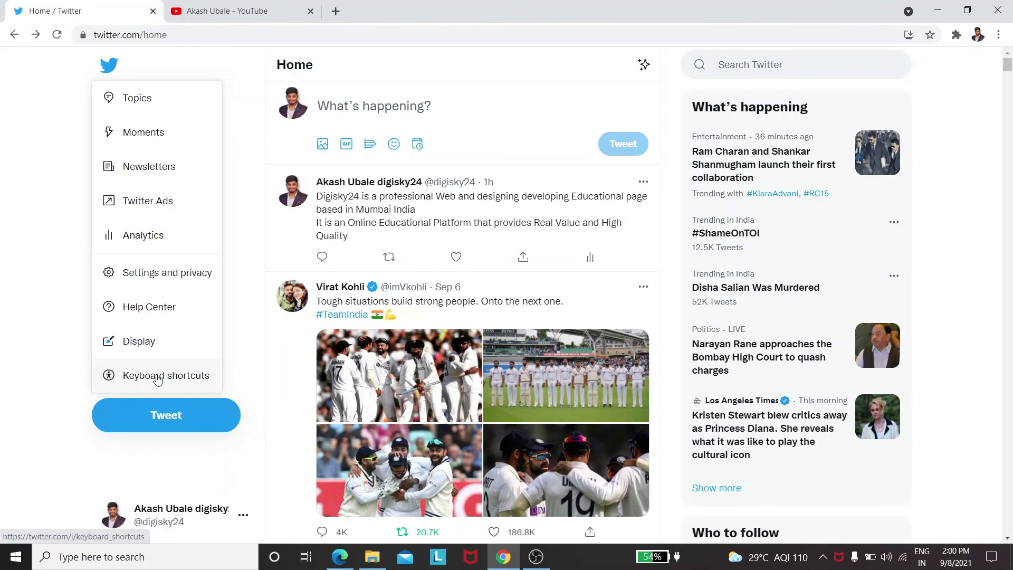
left_click(155, 239)
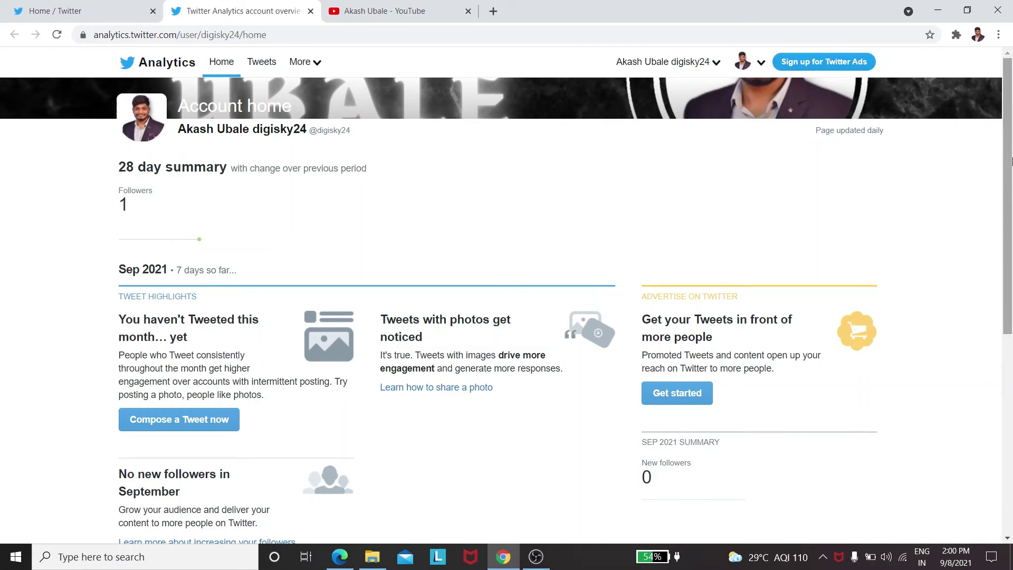
left_click_drag(1008, 162, 1011, 192)
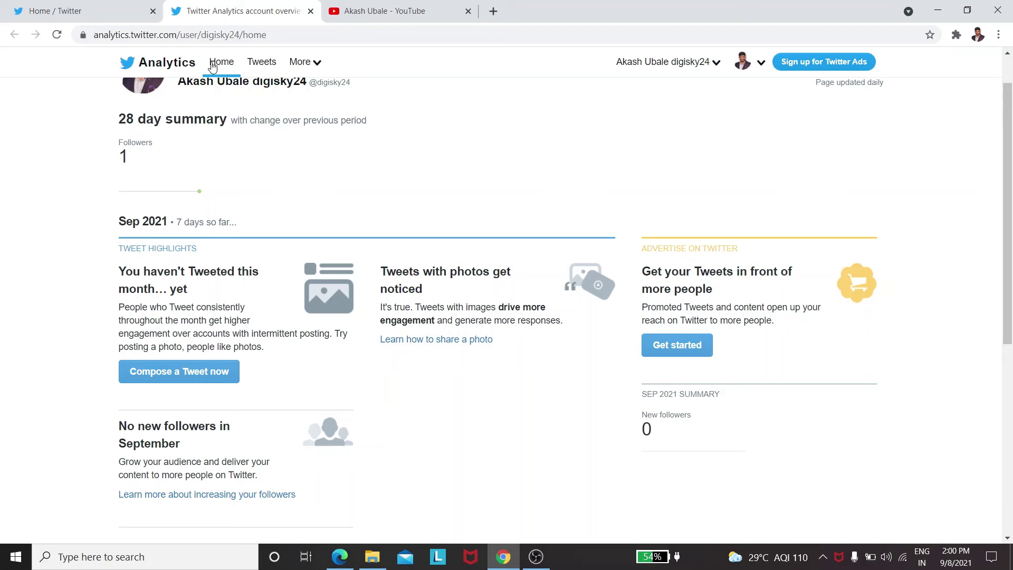
left_click(96, 11)
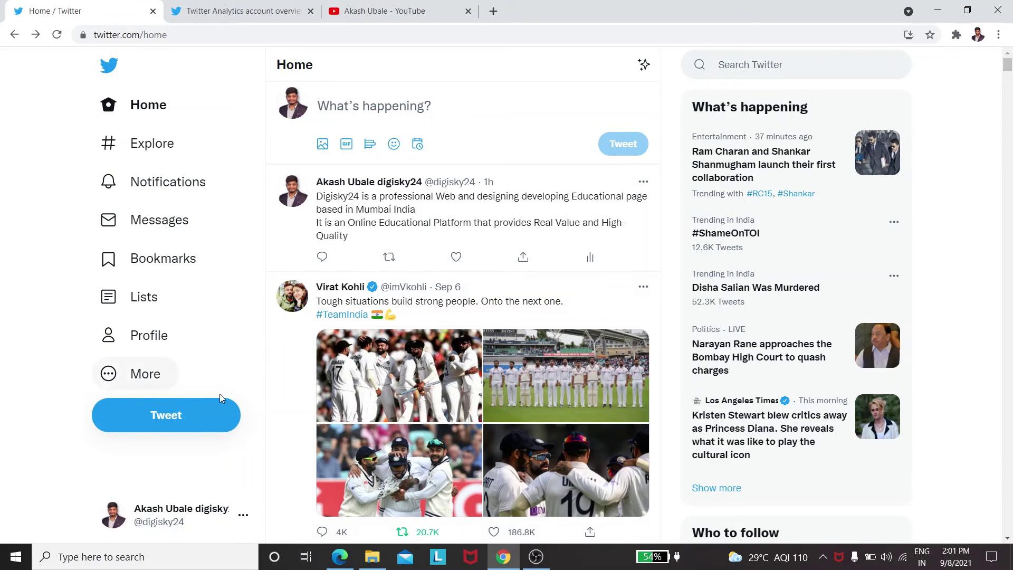
Check the paid ad step in the PDF, and find the one8 No Gas deodorant promotion in the Twitter home feed.
left_click(340, 557)
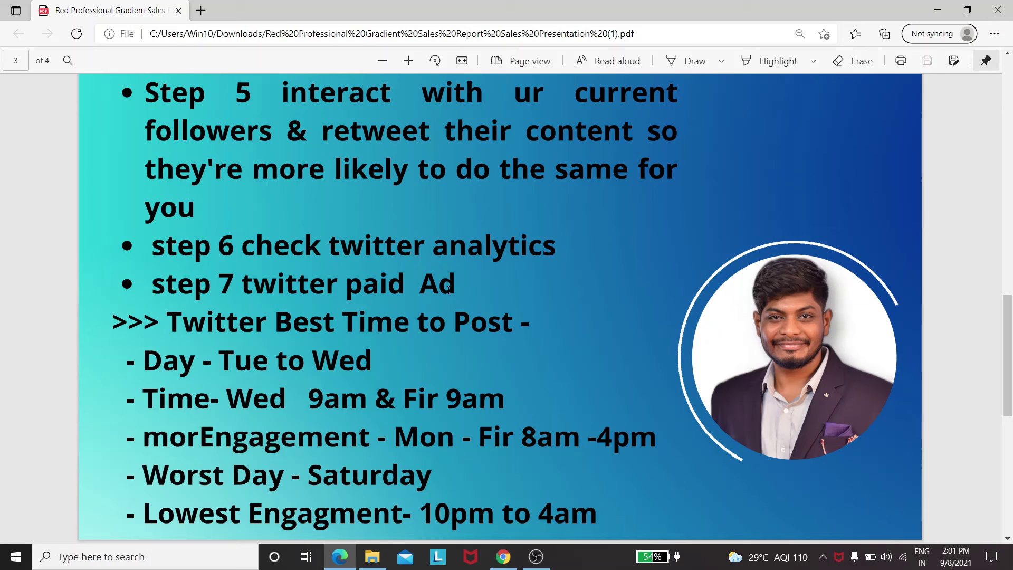
left_click(504, 557)
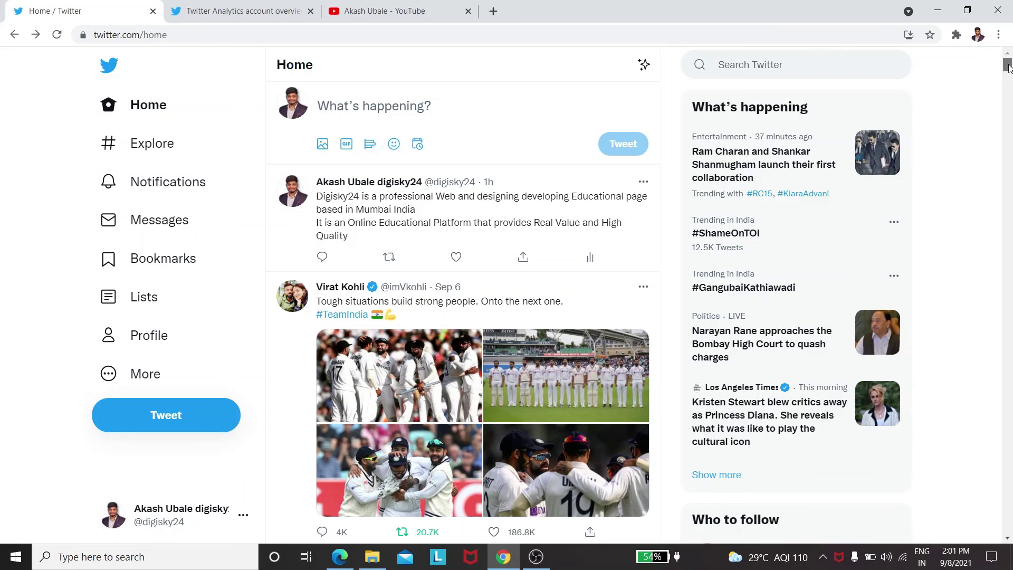
scroll(1009, 74, "down", 4)
left_click_drag(1009, 74, 1008, 153)
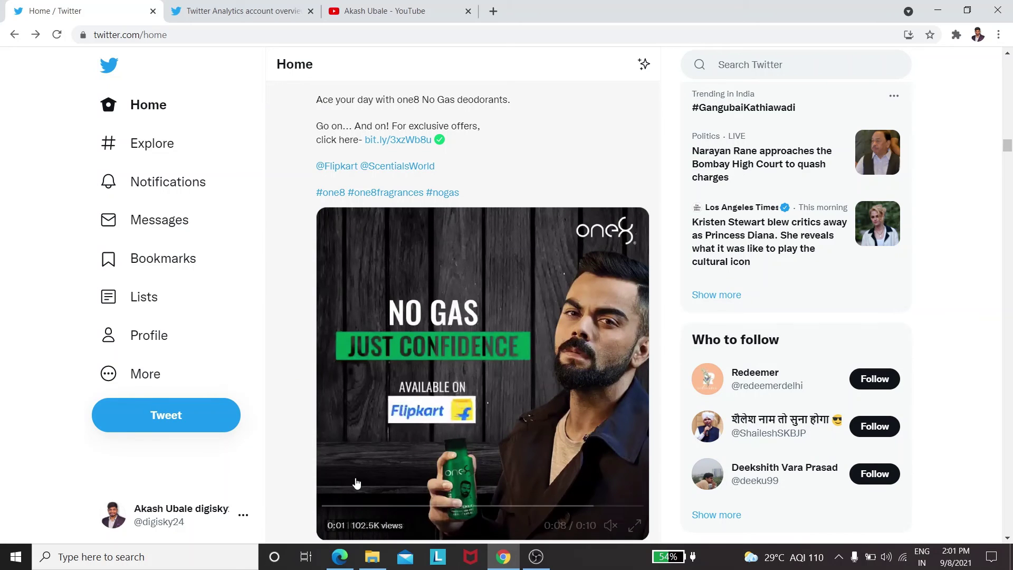
Review the best posting times in the PDF in Edge, and view the YouTube channel's uploaded videos in Chrome.
left_click(342, 554)
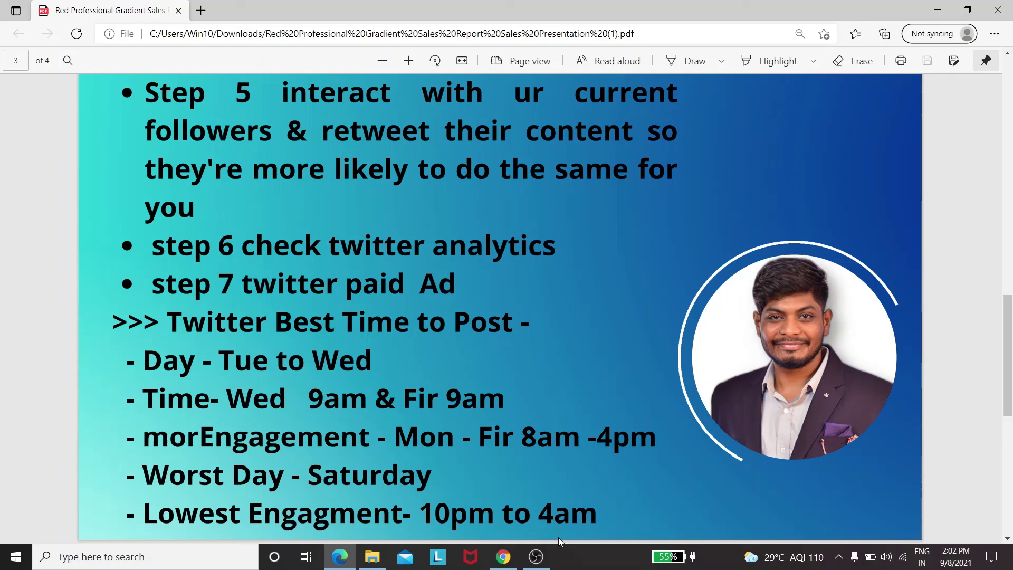
left_click(504, 556)
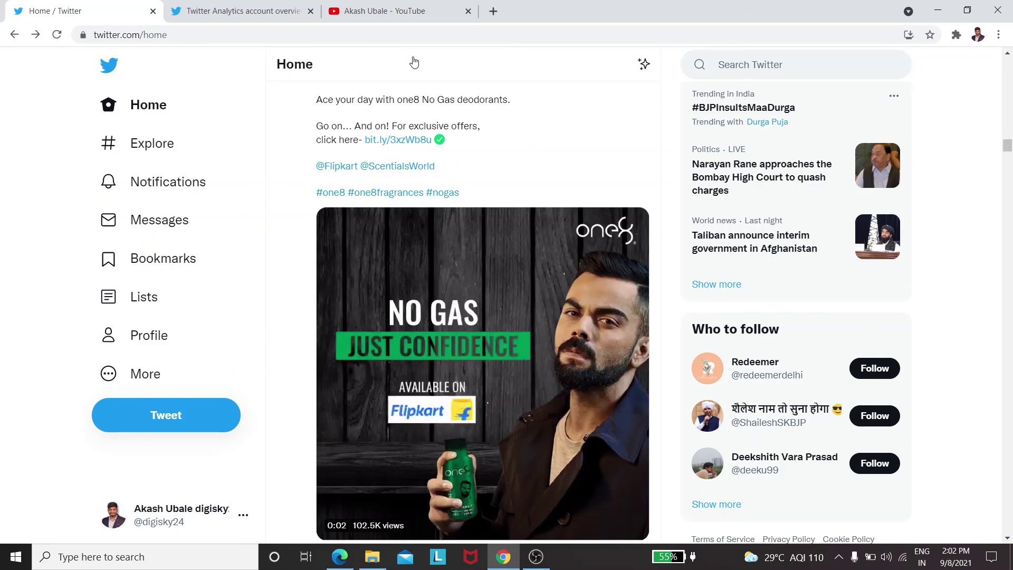
left_click(407, 12)
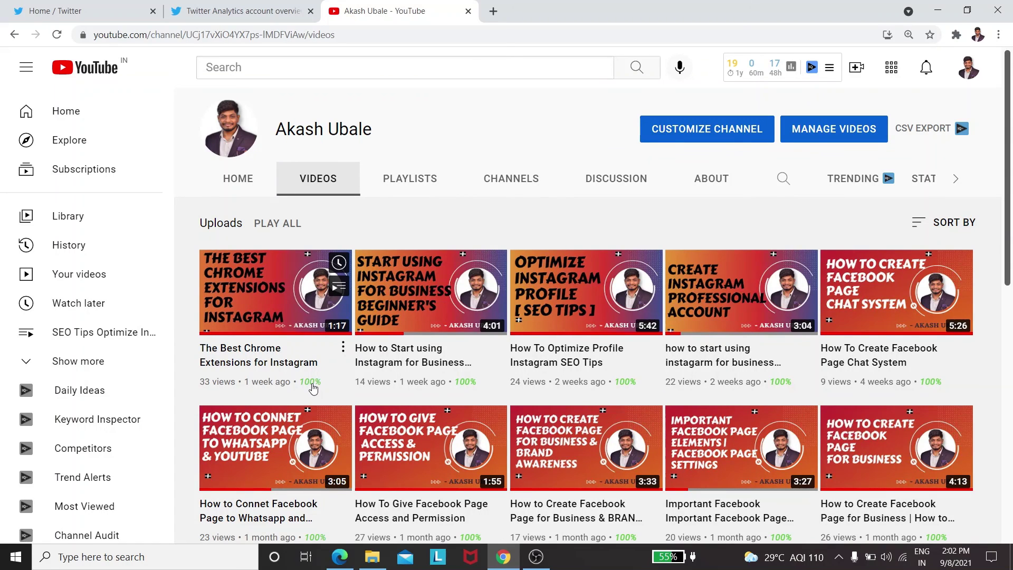
Return to the PDF in Edge and go to the closing "Thank you!" page.
key("alt+Tab")
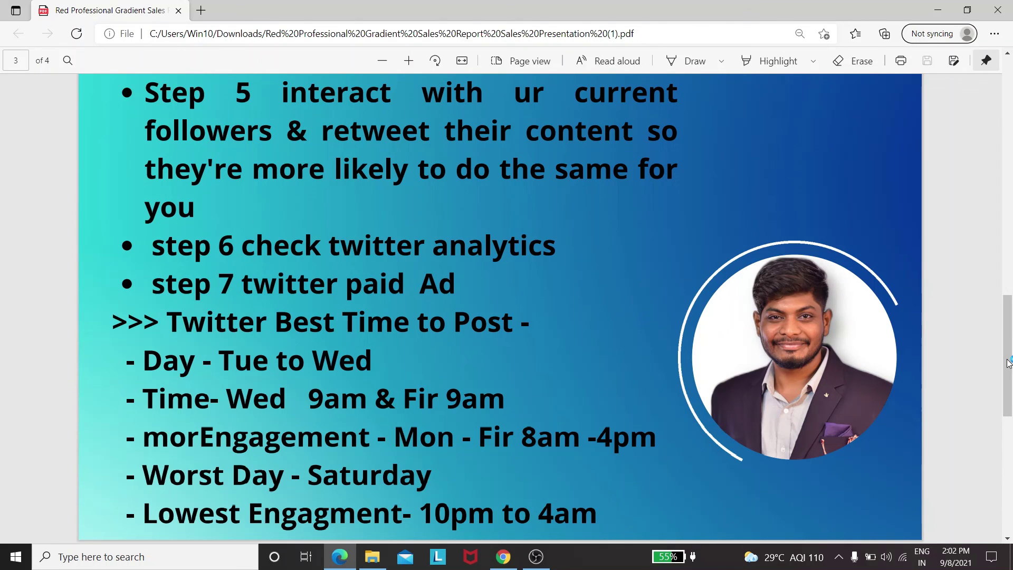
scroll(1009, 363, "down", 2)
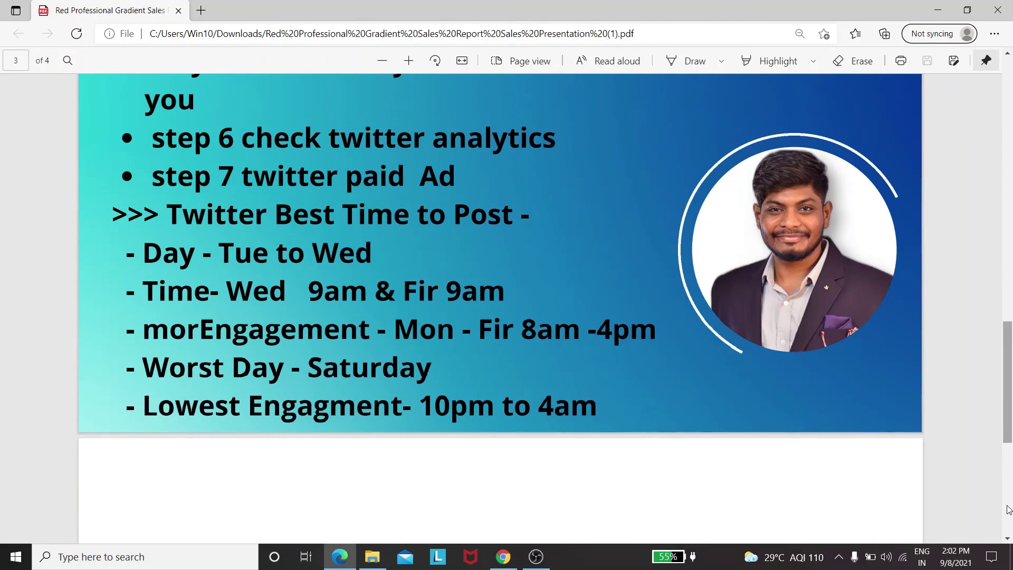
left_click(1009, 509)
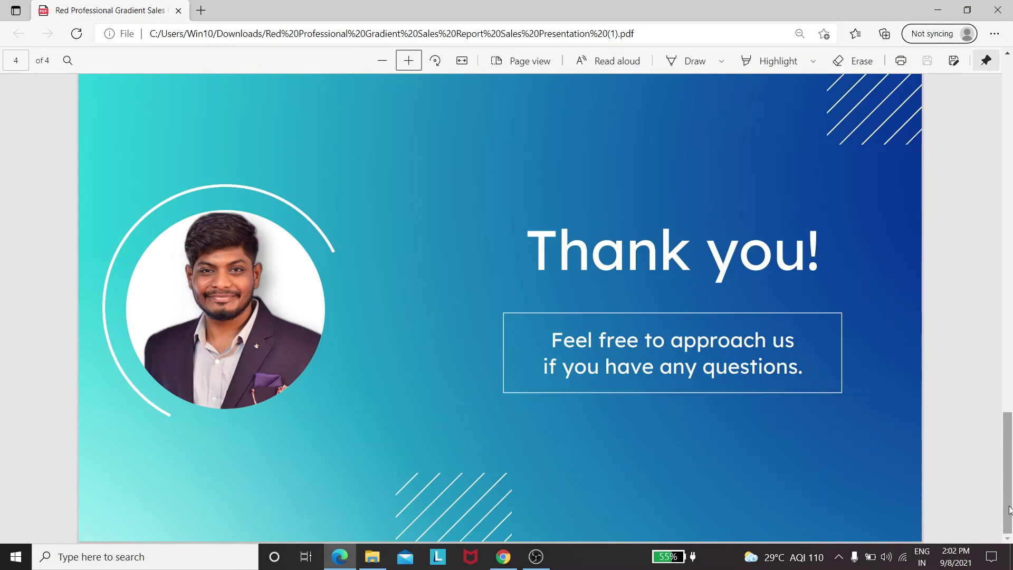